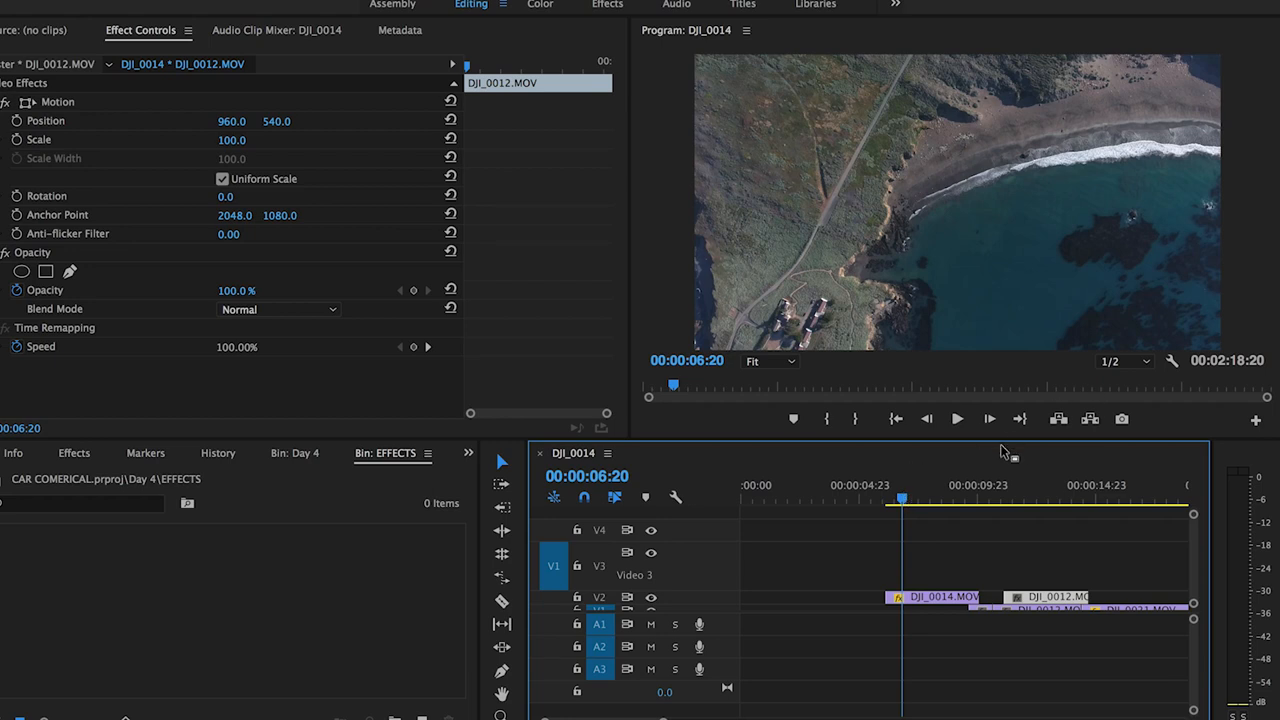
Scrub around the cut between DJI_0014 and DJI_0012 and park the playhead at 09:16.
{"action": "mouse_move", "coordinate": [906, 497]}
{"action": "left_mouse_down"}
{"action": "mouse_move", "coordinate": [893, 510]}
{"action": "mouse_move", "coordinate": [958, 493]}
{"action": "left_mouse_up"}
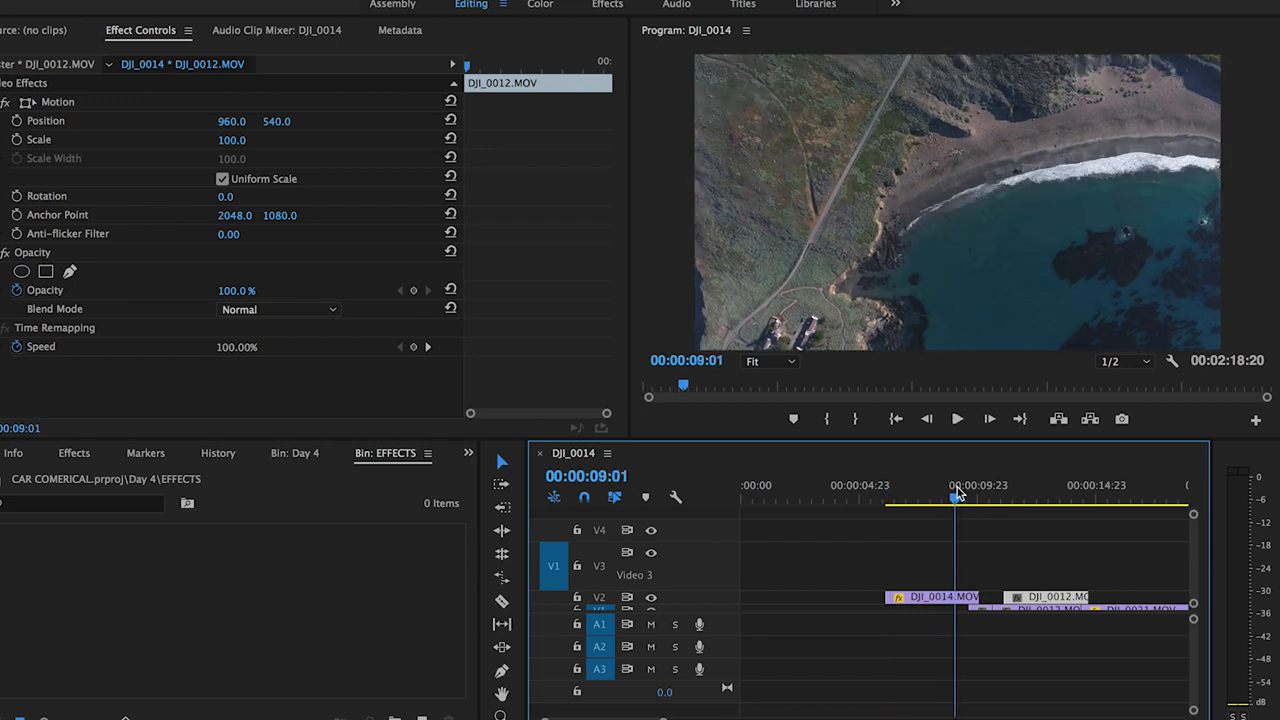
{"action": "scroll", "coordinate": [968, 575], "scroll_direction": "up", "scroll_amount": 2}
{"action": "left_click_drag", "start_coordinate": [958, 500], "coordinate": [980, 500]}
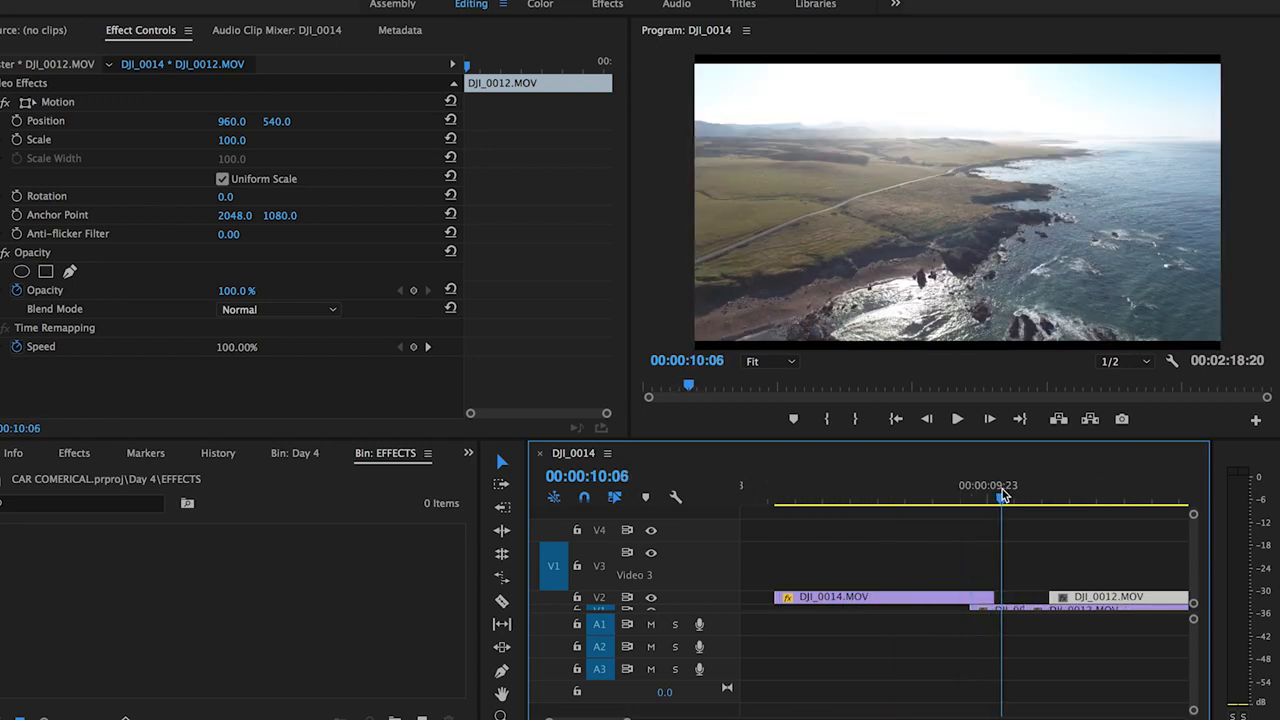
{"action": "mouse_move", "coordinate": [983, 500]}
{"action": "left_mouse_down"}
{"action": "mouse_move", "coordinate": [1000, 498]}
{"action": "mouse_move", "coordinate": [983, 500]}
{"action": "left_mouse_up"}
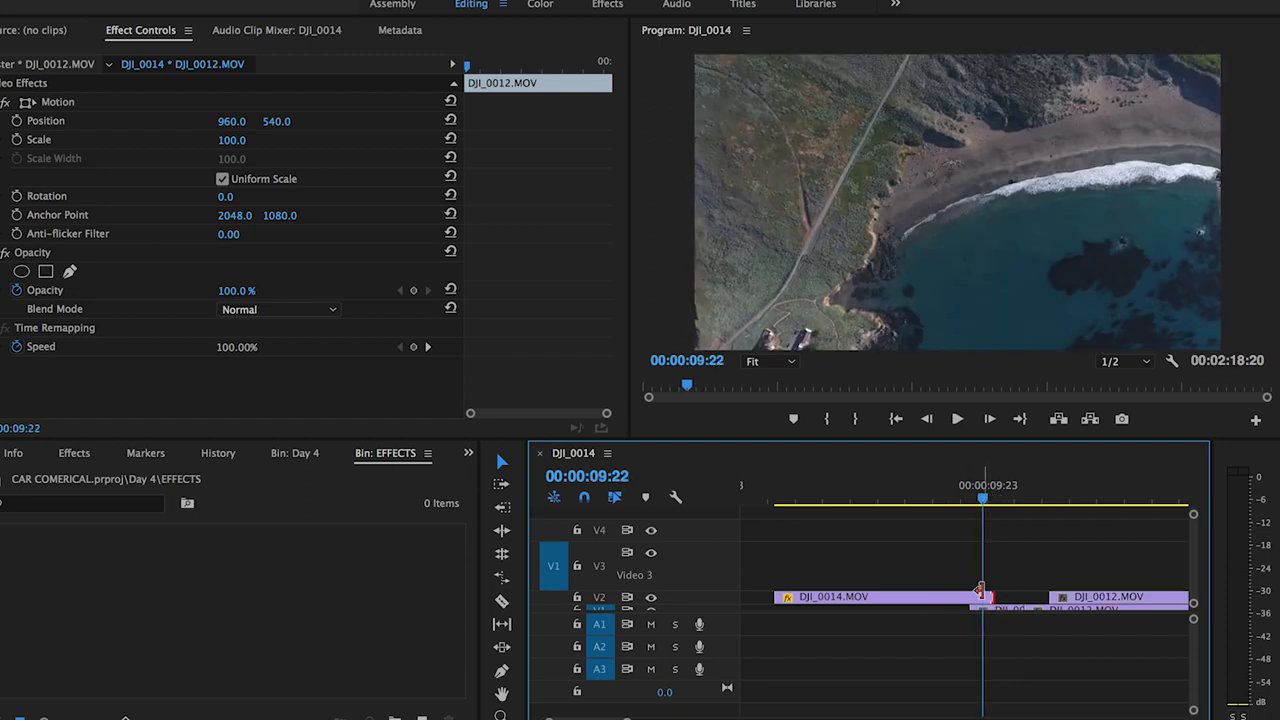
{"action": "scroll", "coordinate": [978, 594], "scroll_direction": "up", "scroll_amount": 2}
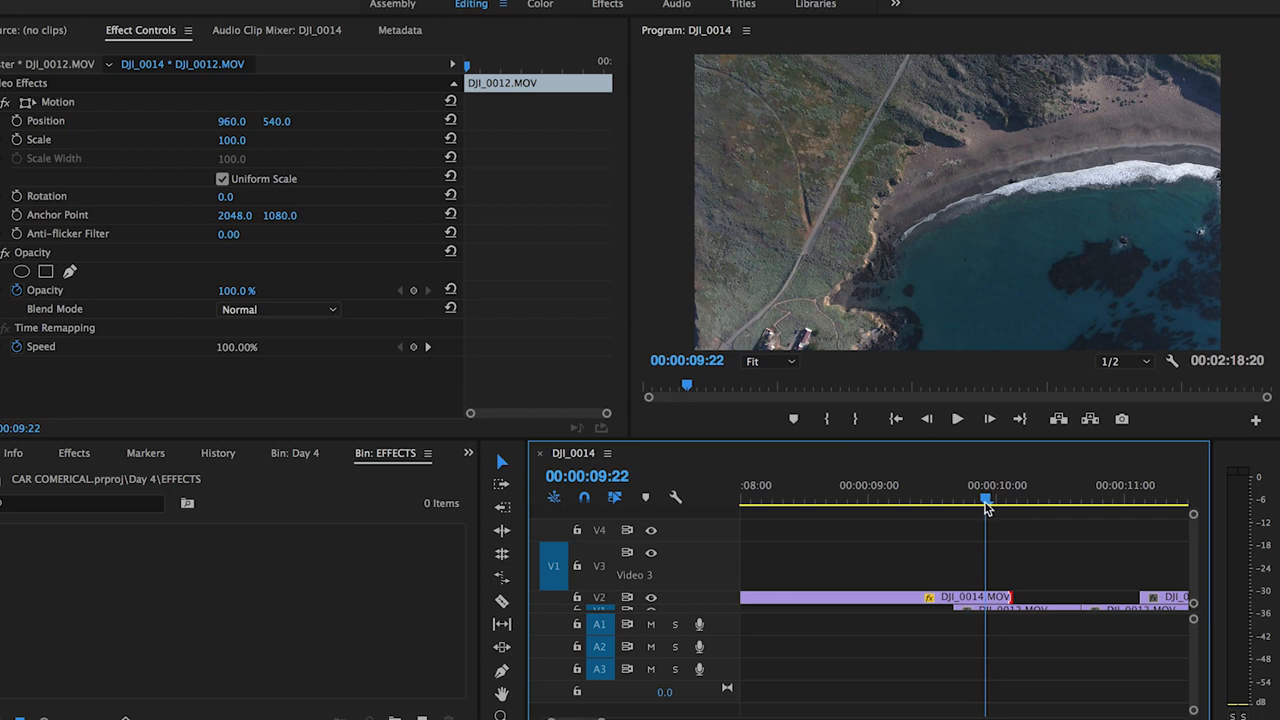
{"action": "left_click_drag", "start_coordinate": [987, 500], "coordinate": [954, 500]}
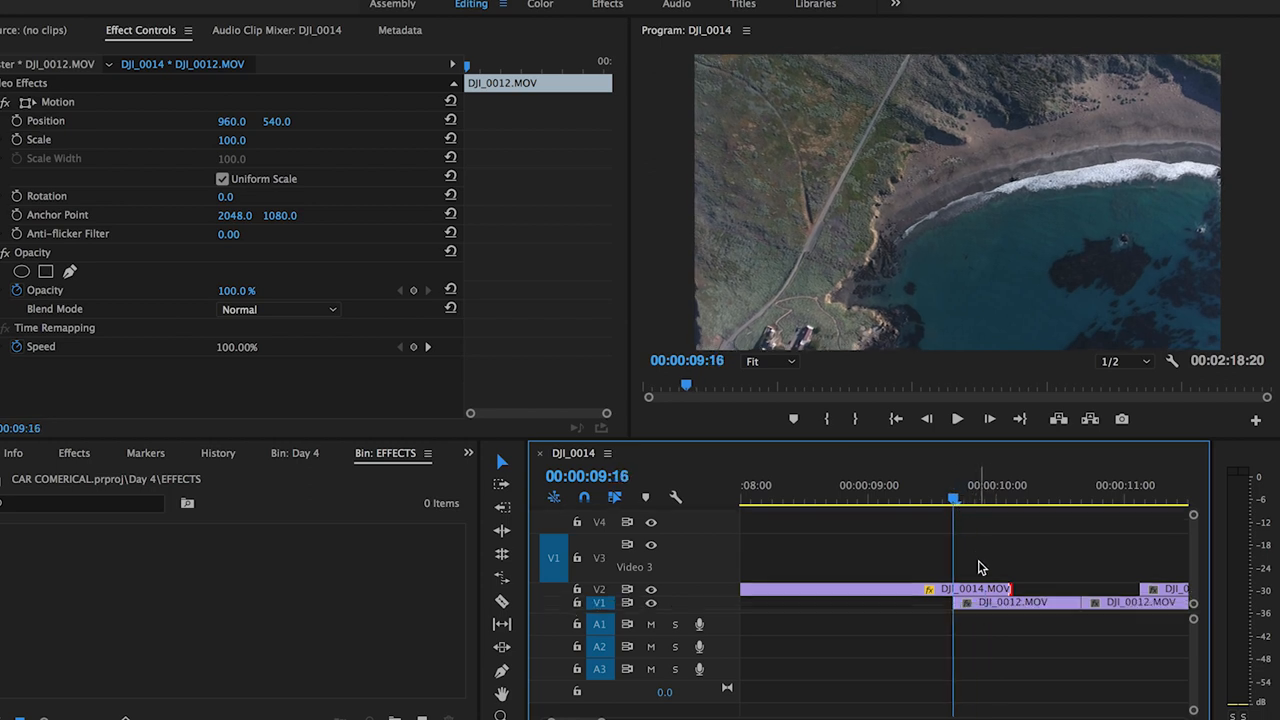
Trim DJI_0014's end to the playhead, then extend it to overlap the start of DJI_0012.
{"action": "left_click_drag", "start_coordinate": [1006, 605], "coordinate": [960, 592]}
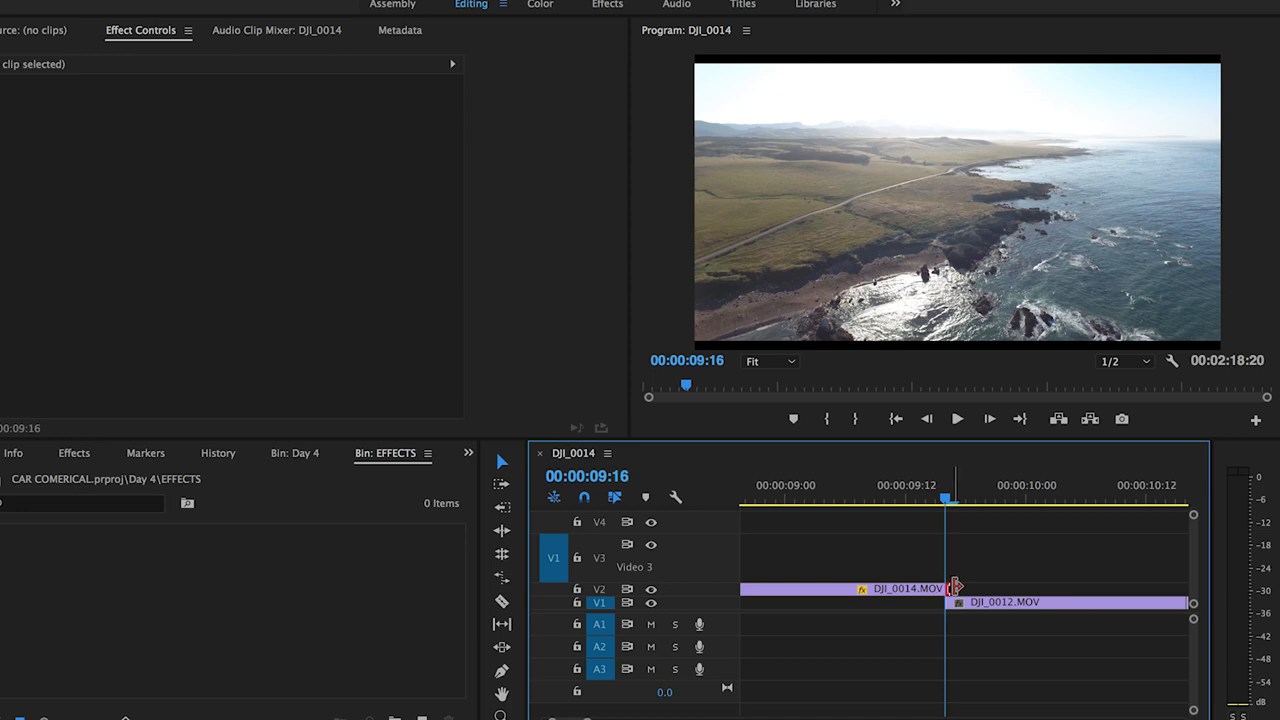
{"action": "left_click_drag", "start_coordinate": [955, 585], "coordinate": [1060, 570]}
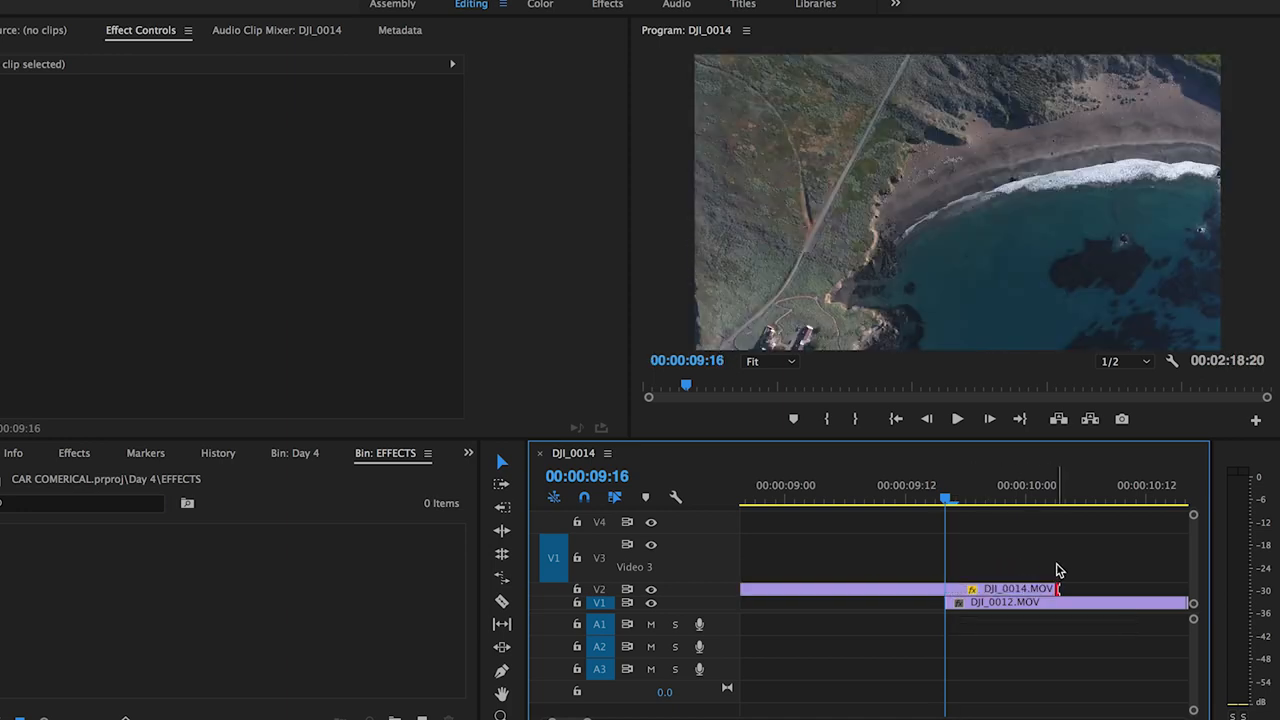
{"action": "mouse_move", "coordinate": [1000, 510]}
{"action": "left_mouse_down"}
{"action": "mouse_move", "coordinate": [1065, 510]}
{"action": "mouse_move", "coordinate": [1010, 510]}
{"action": "left_mouse_up"}
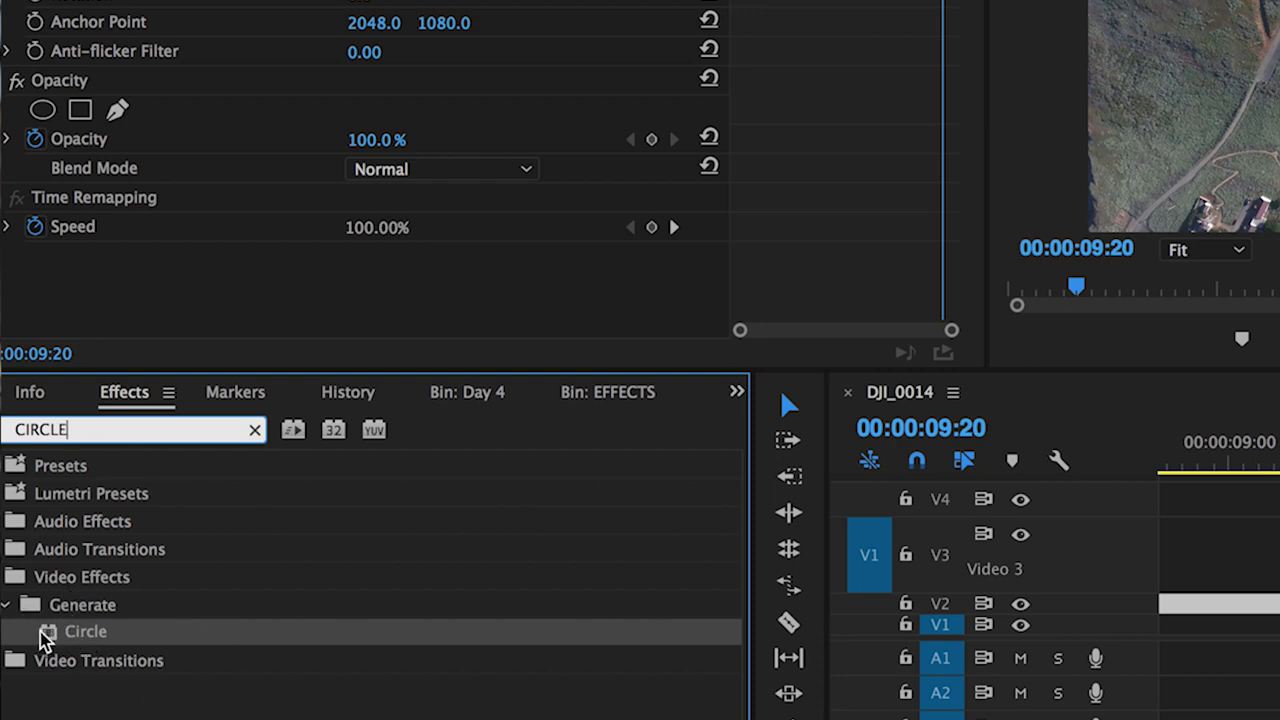
Apply Generate's Circle effect to DJI_0014 and enable Invert Circle so the surroundings turn white.
{"action": "left_click_drag", "start_coordinate": [45, 637], "coordinate": [1204, 568]}
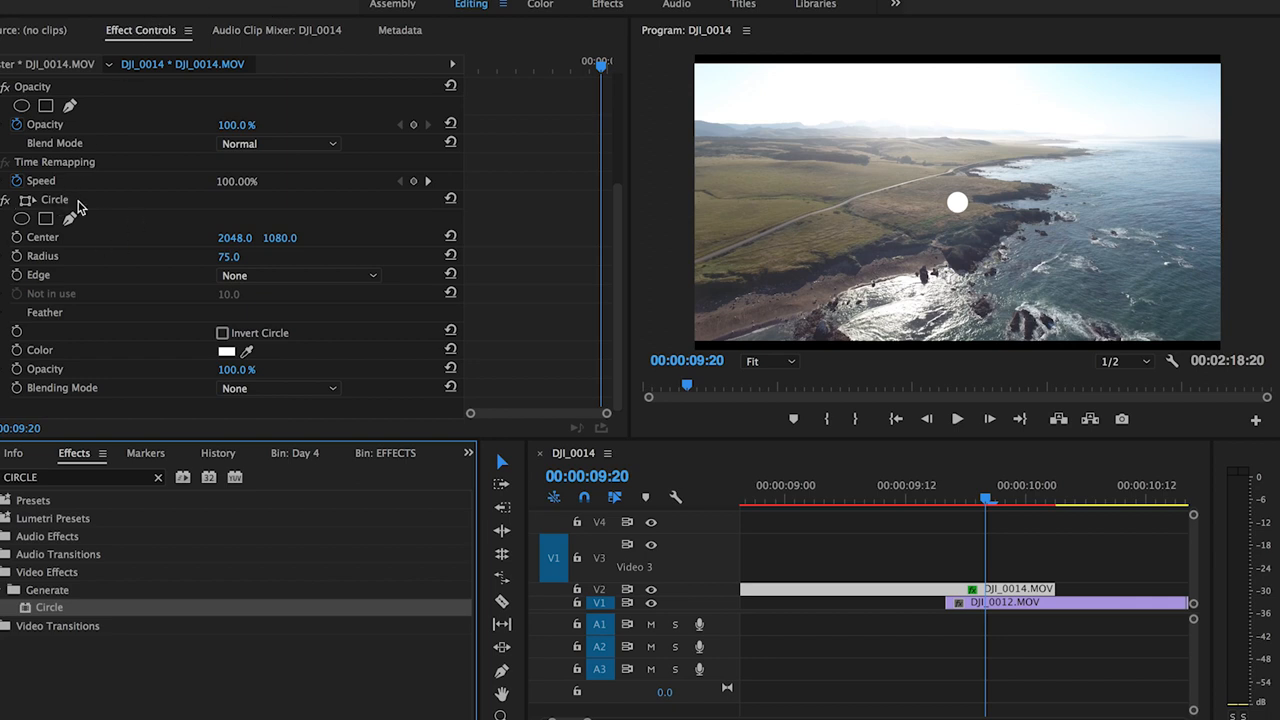
{"action": "left_click", "coordinate": [223, 333]}
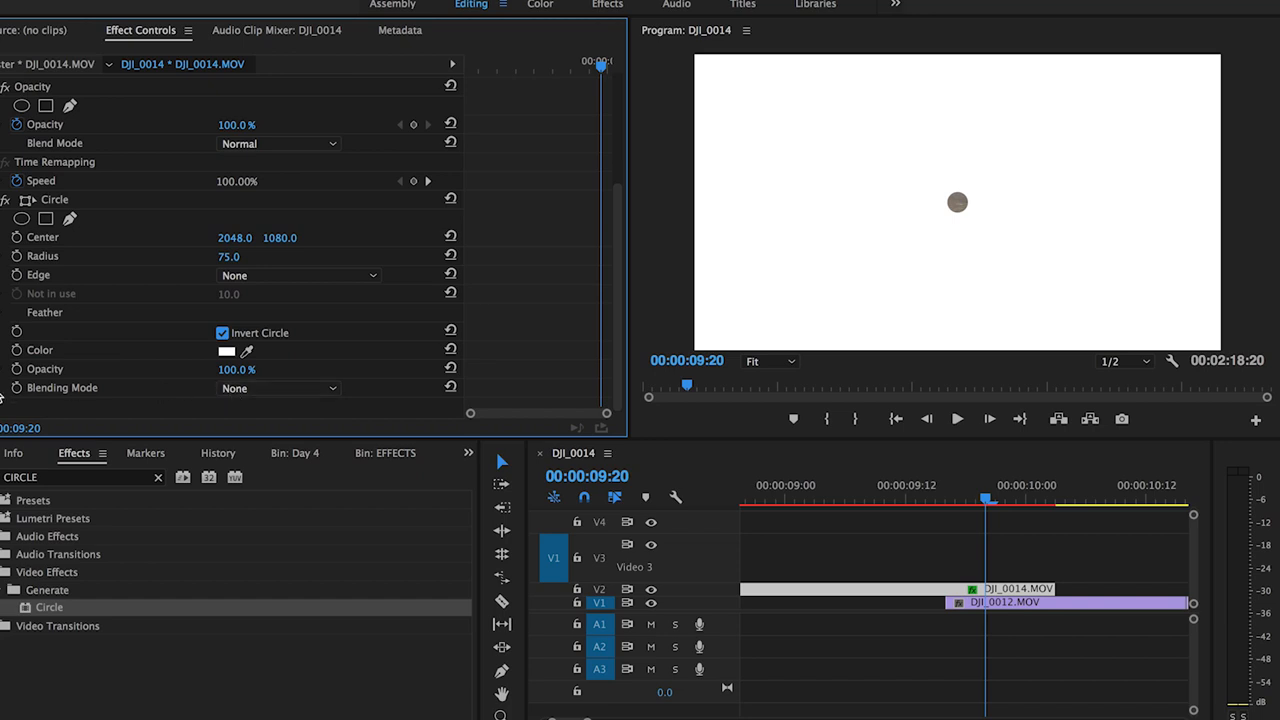
Set Circle's Blending Mode to Stencil Alpha and keyframe Radius at 09:16.
{"action": "left_click", "coordinate": [242, 390]}
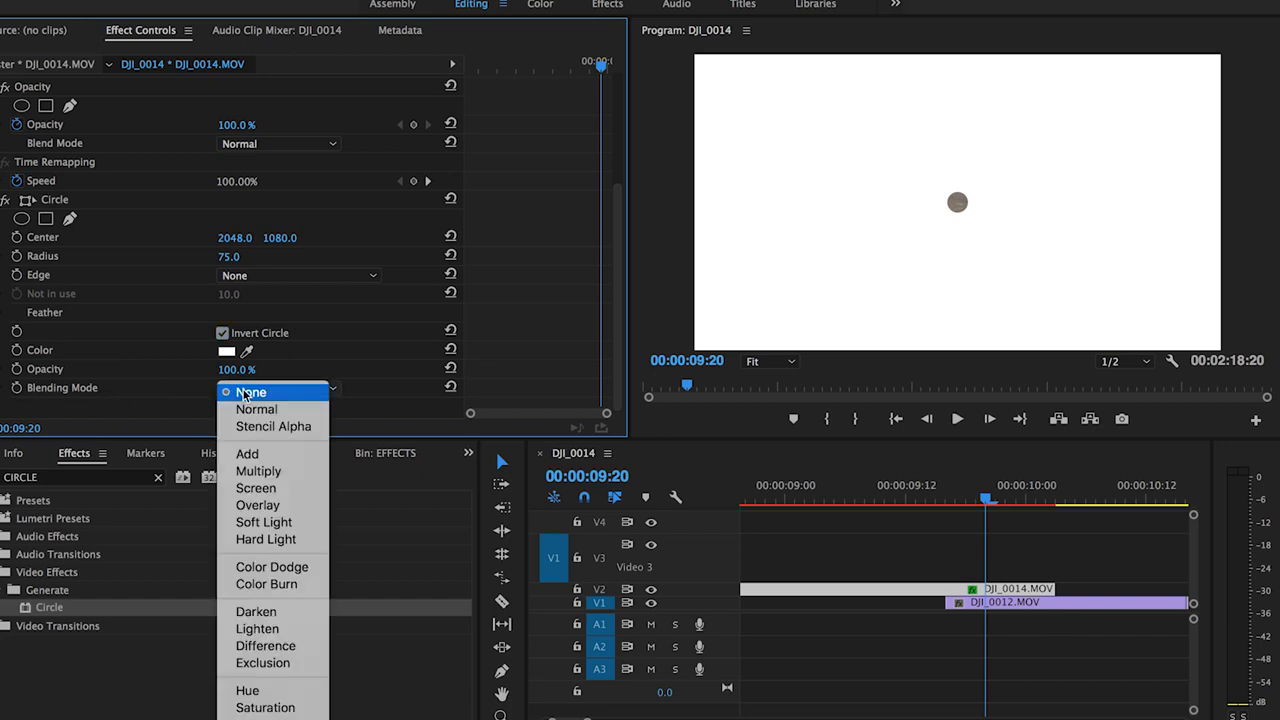
{"action": "left_click", "coordinate": [252, 428]}
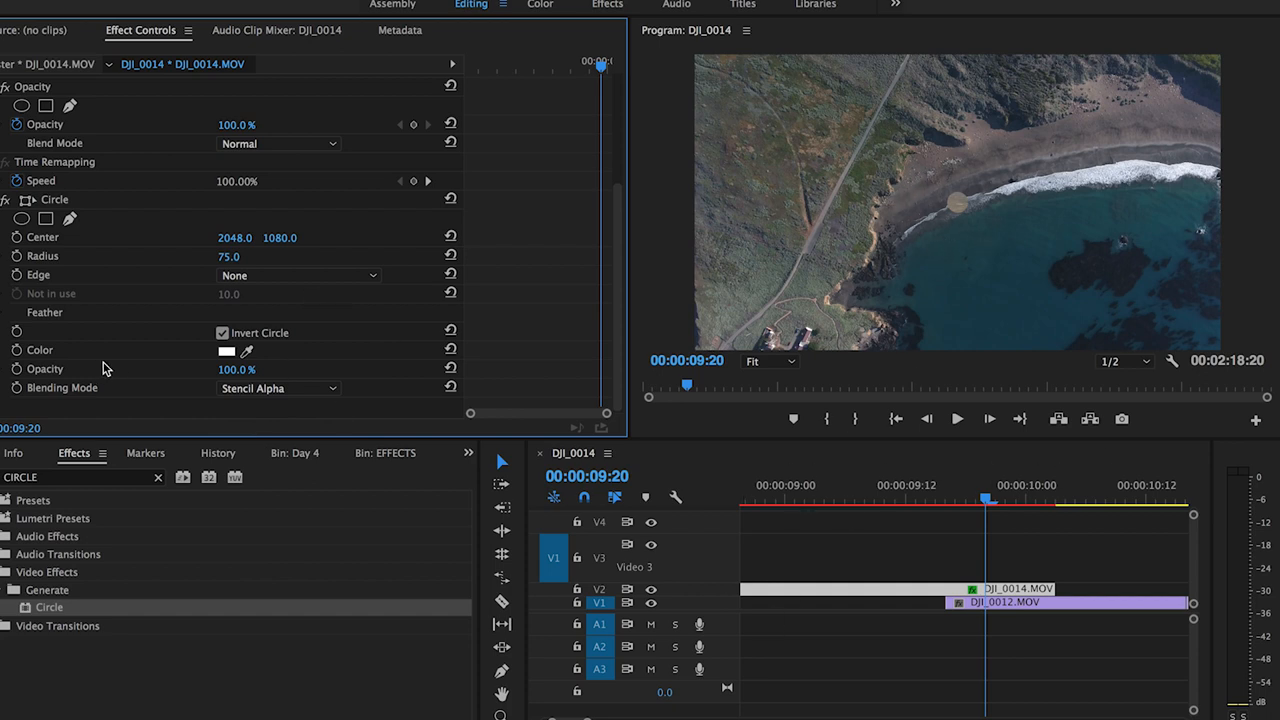
{"action": "scroll", "coordinate": [105, 368], "scroll_direction": "up", "scroll_amount": 1}
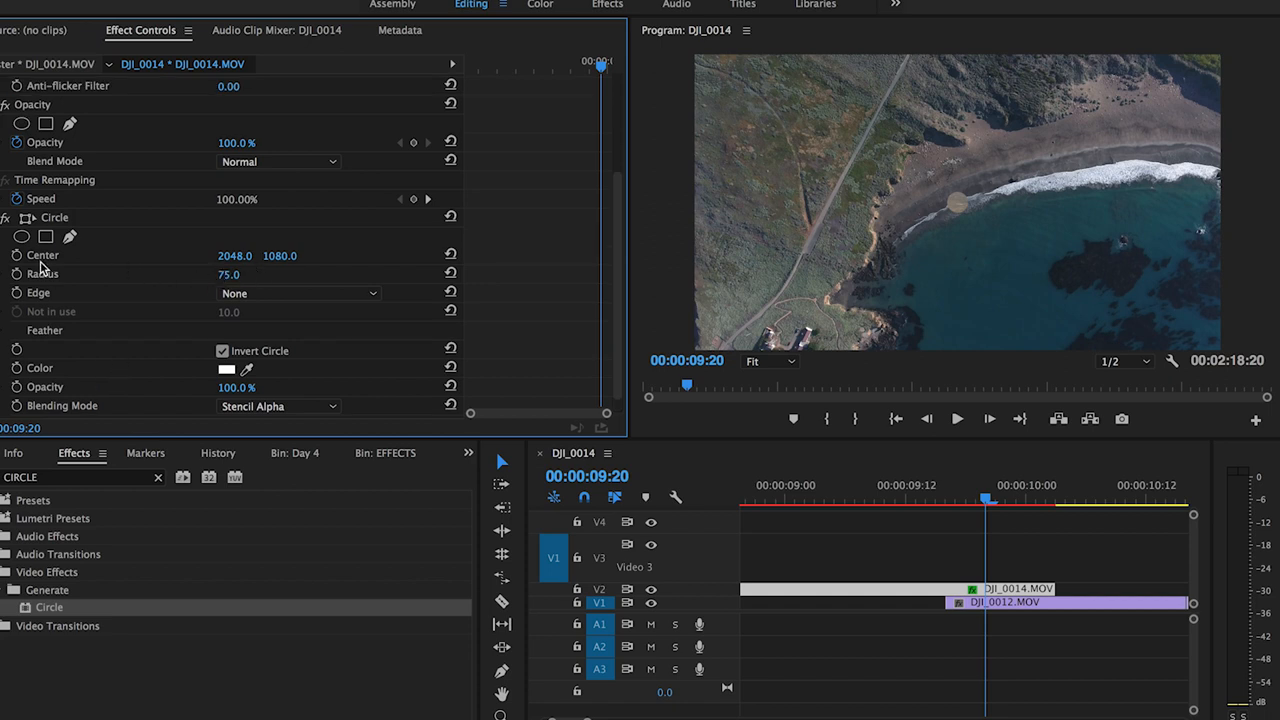
{"action": "key", "text": "Left"}
{"action": "key", "text": "Left"}
{"action": "key", "text": "Left"}
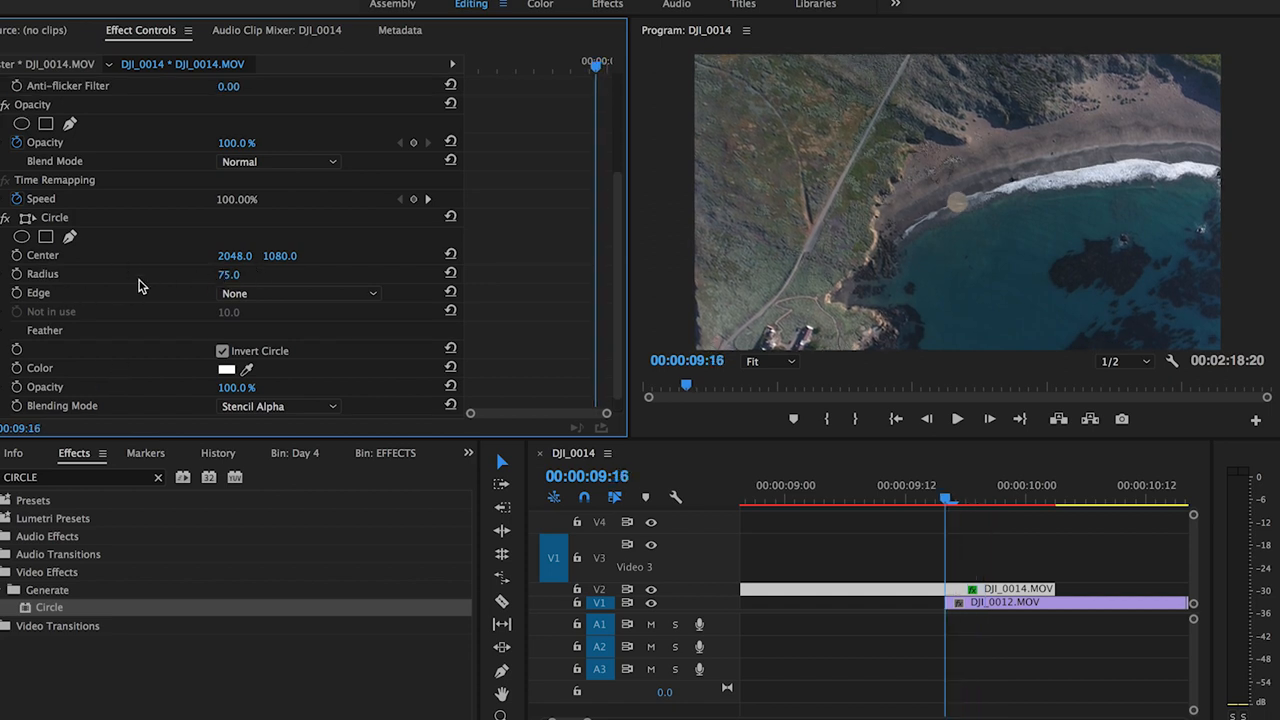
{"action": "key", "text": "Left"}
{"action": "left_click", "coordinate": [17, 276]}
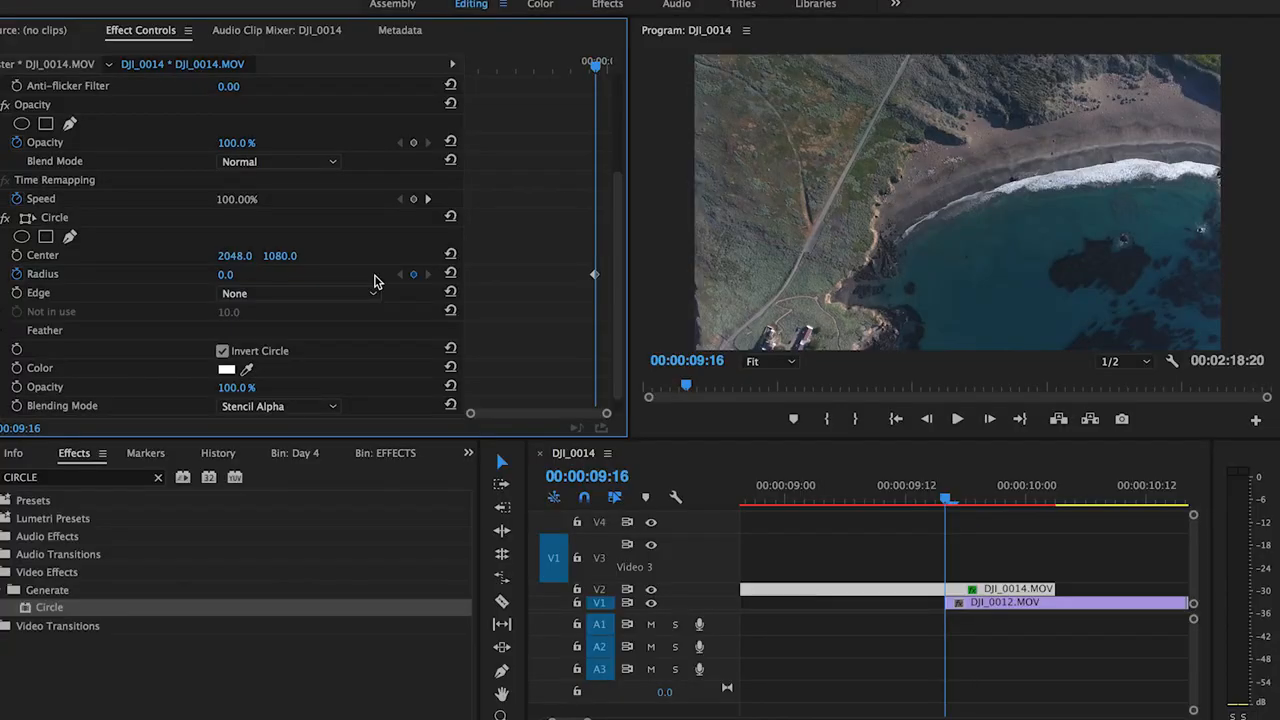
Raise Radius to 2143 at 10:02 so the circle fills the frame, then preview the wipe.
{"action": "key", "text": "Right"}
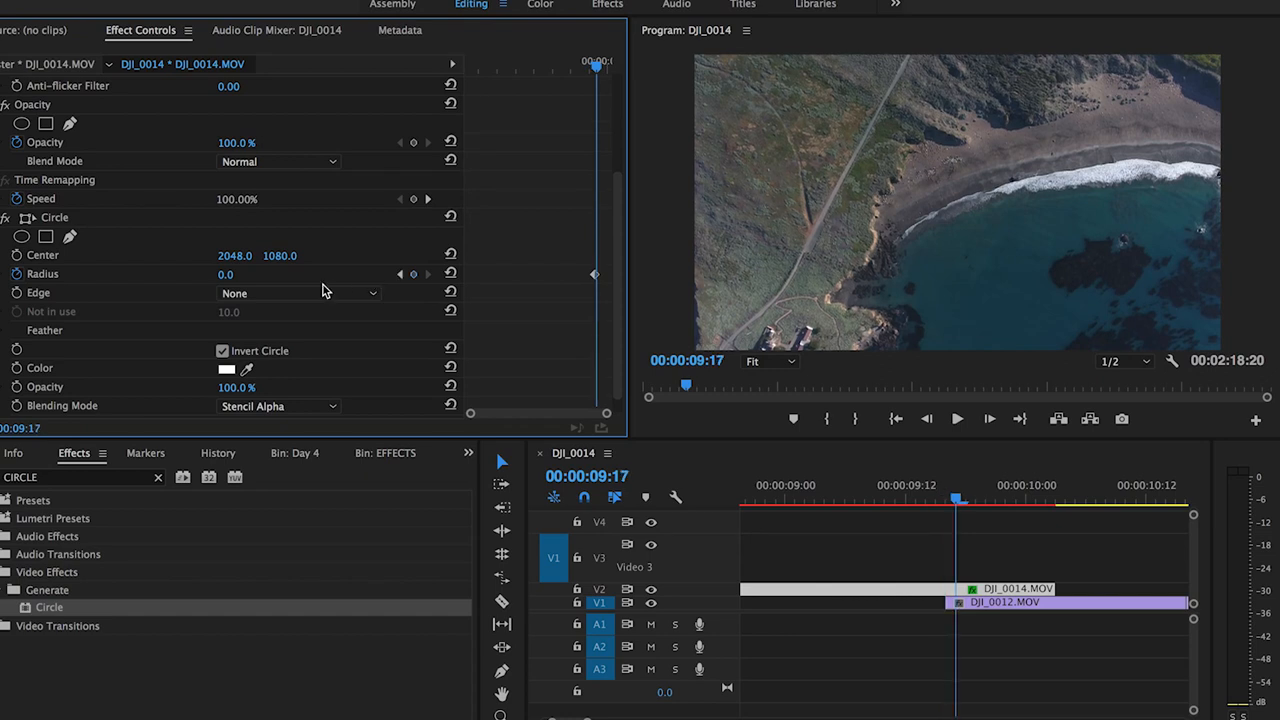
{"action": "key", "text": "Right"}
{"action": "key", "text": "Right"}
{"action": "key", "text": "Right"}
{"action": "key", "text": "Right"}
{"action": "key", "text": "Right"}
{"action": "key", "text": "Right"}
{"action": "key", "text": "Right"}
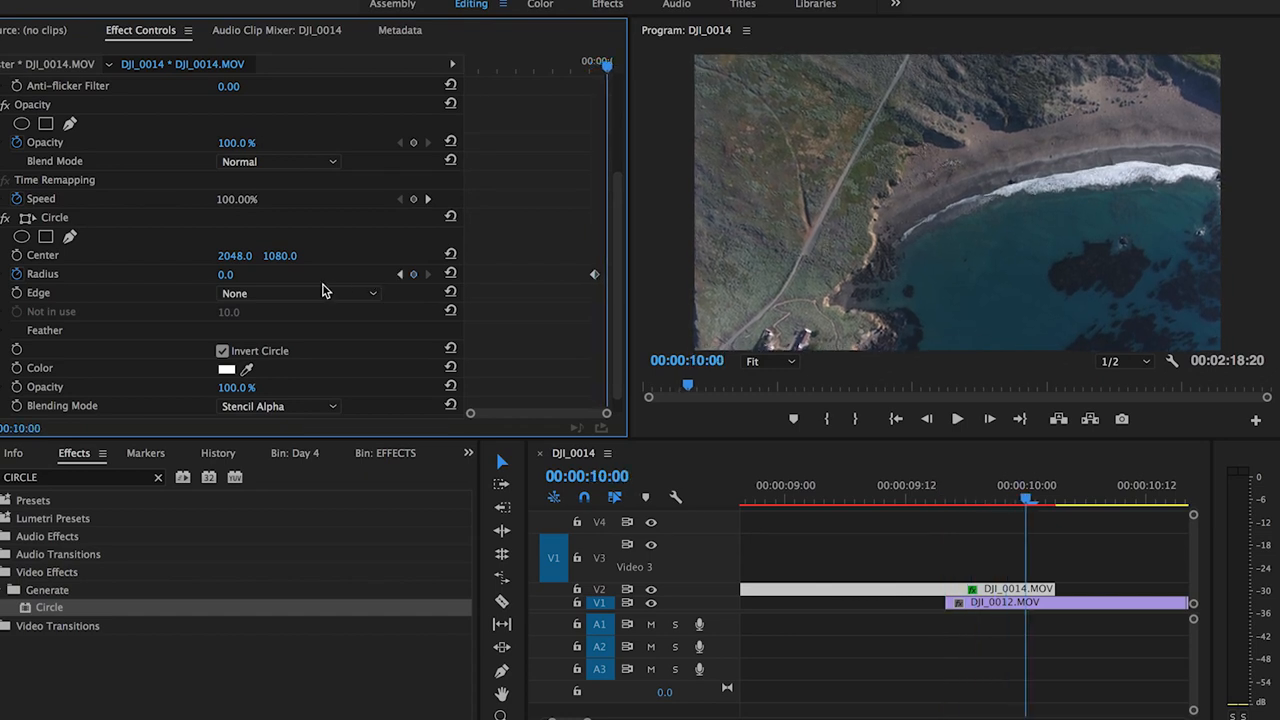
{"action": "key", "text": "Right"}
{"action": "key", "text": "Right"}
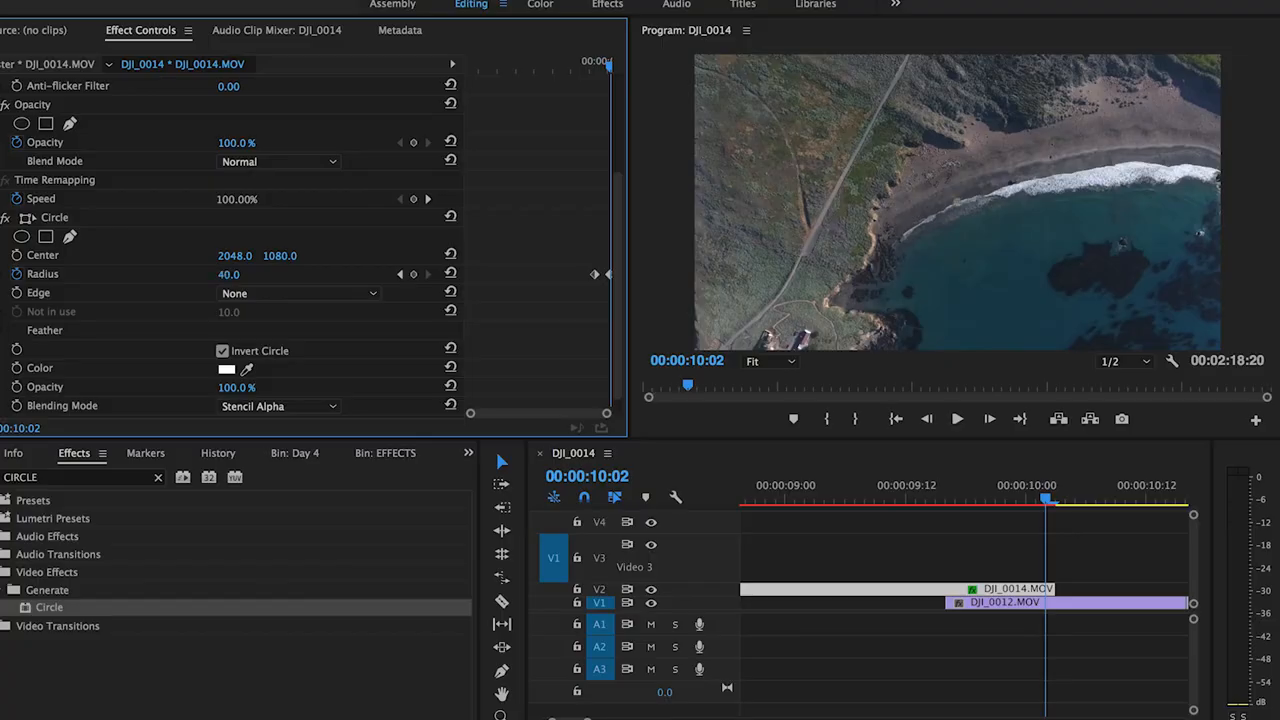
{"action": "left_click_drag", "start_coordinate": [231, 274], "coordinate": [322, 274]}
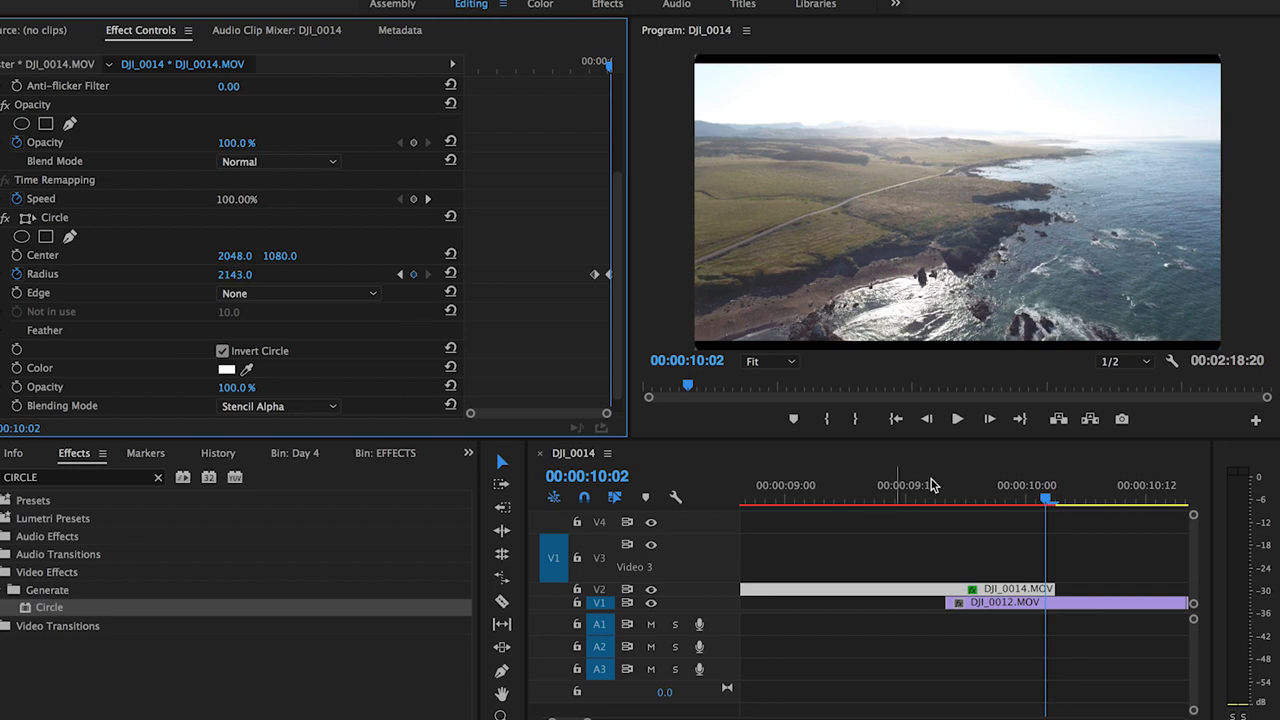
{"action": "left_click_drag", "start_coordinate": [1046, 500], "coordinate": [940, 500]}
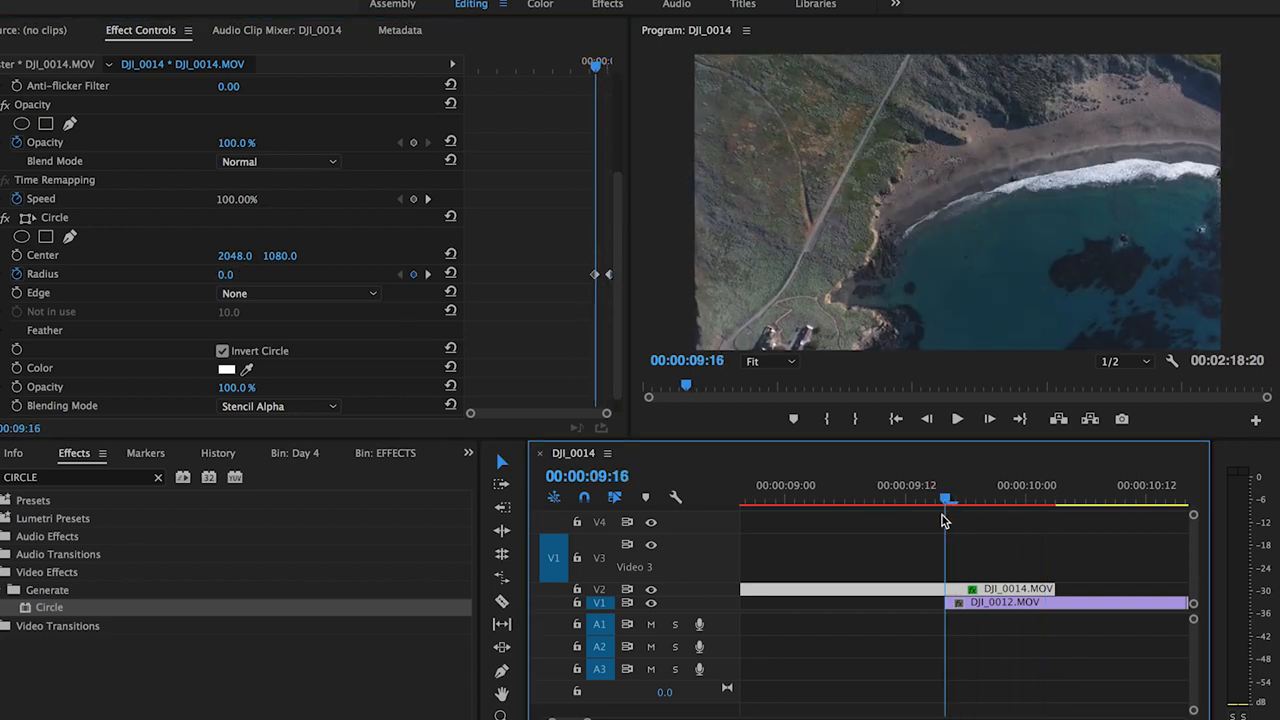
{"action": "key", "text": "space"}
{"action": "key", "text": "space"}
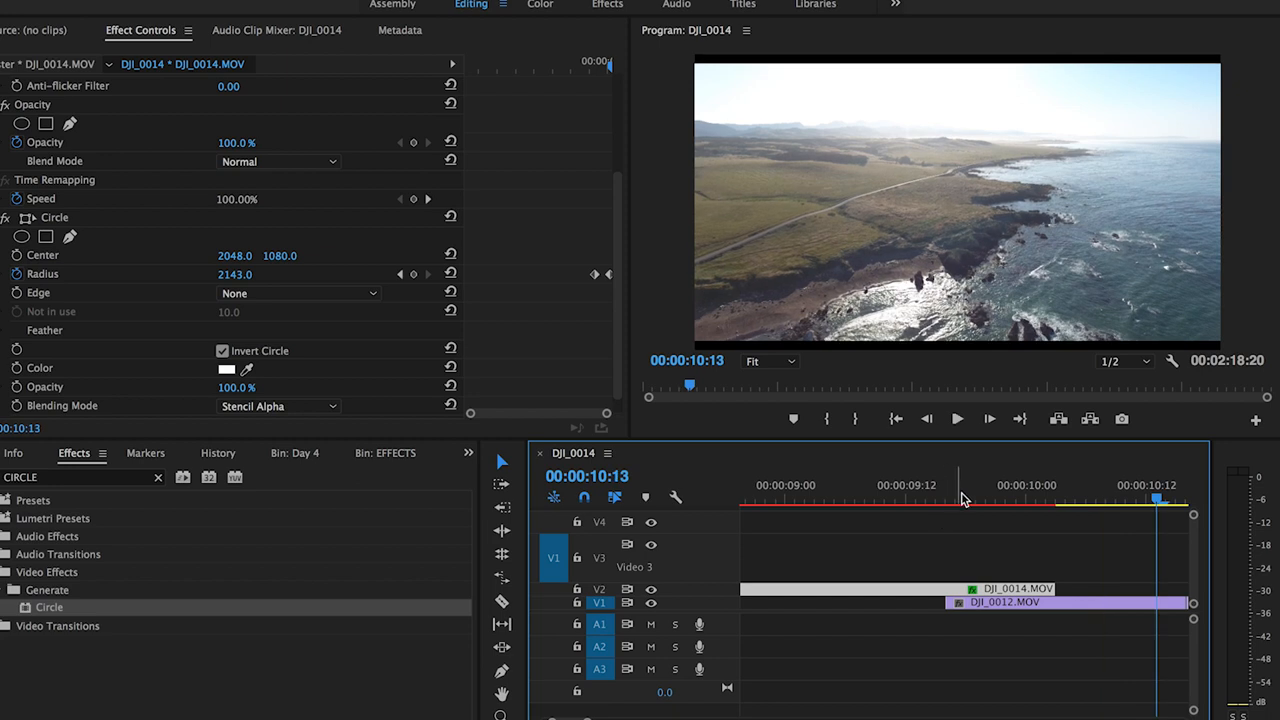
Move the final Radius keyframe earlier so the circle reaches full size sooner, then play it back.
{"action": "left_click_drag", "start_coordinate": [963, 498], "coordinate": [1028, 505]}
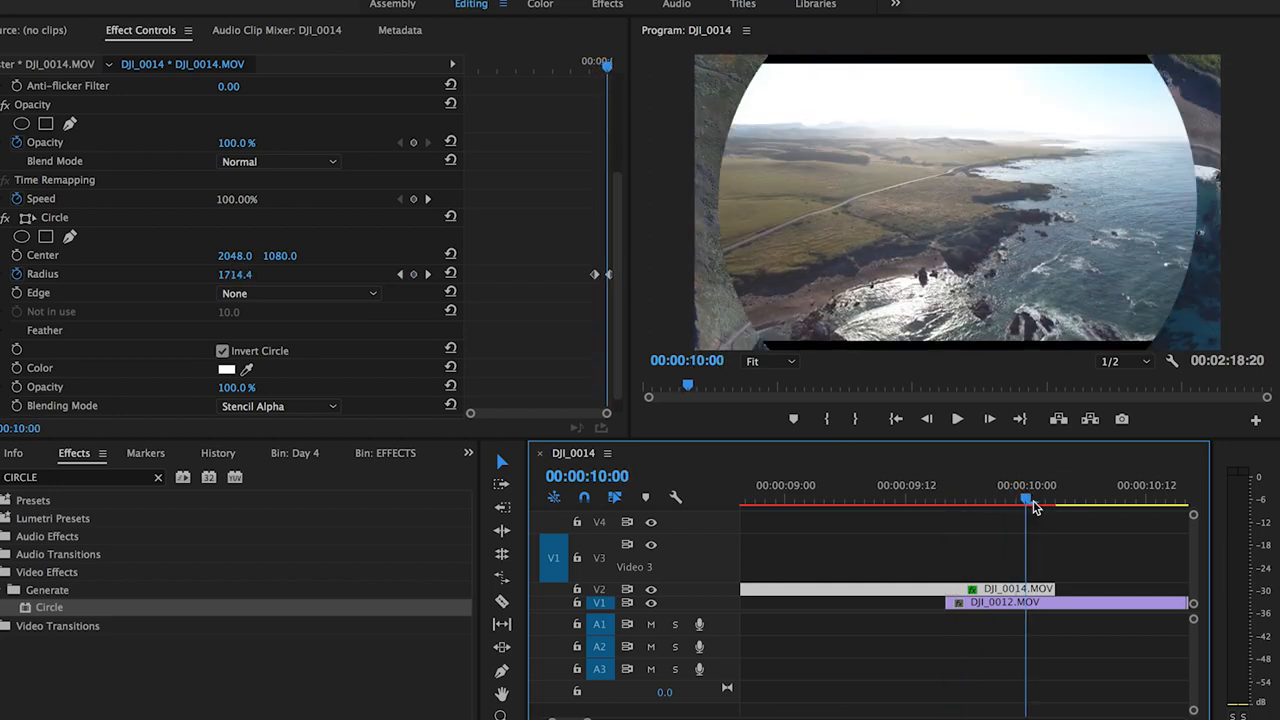
{"action": "left_click_drag", "start_coordinate": [608, 275], "coordinate": [603, 280]}
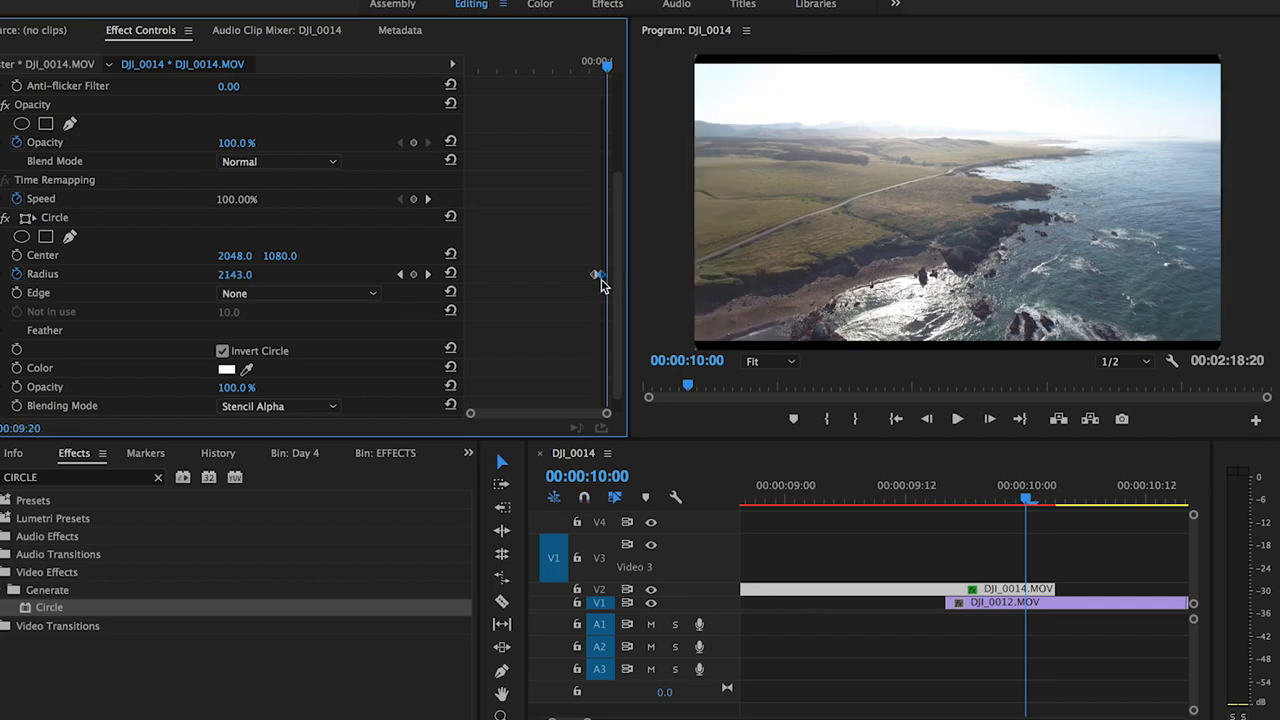
{"action": "left_click_drag", "start_coordinate": [607, 62], "coordinate": [595, 63]}
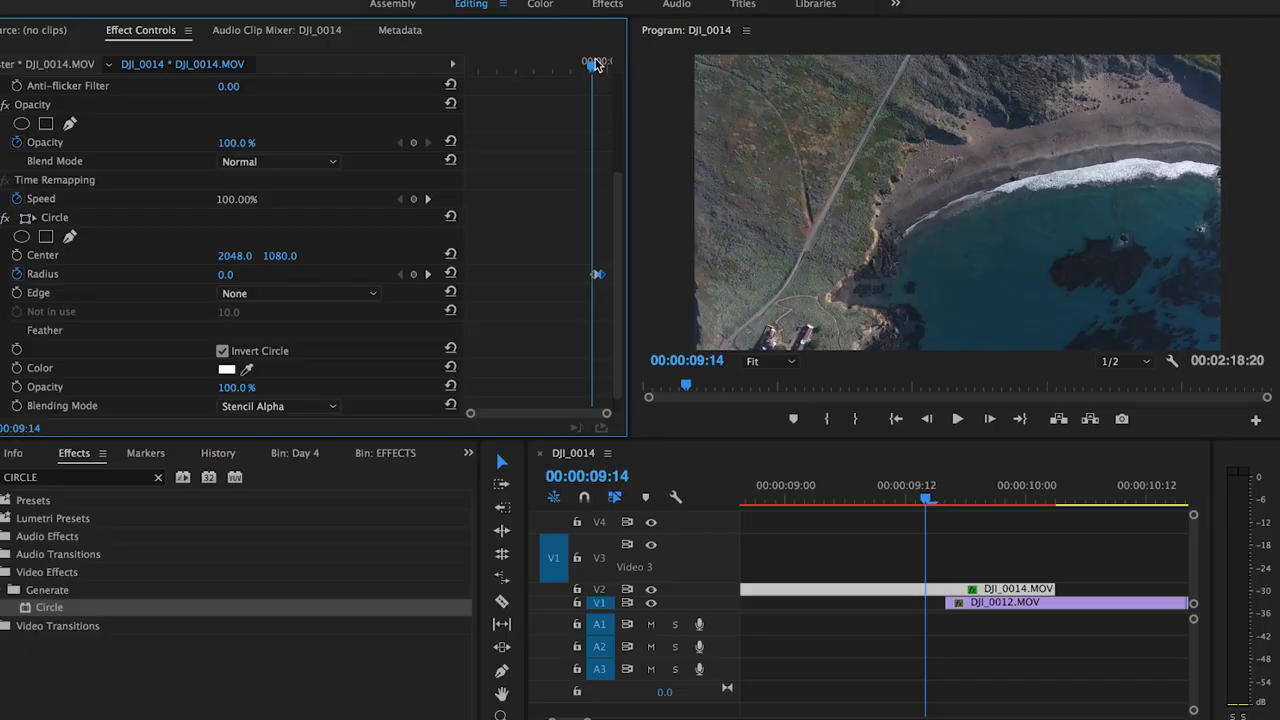
{"action": "left_click", "coordinate": [950, 500]}
{"action": "key", "text": "space"}
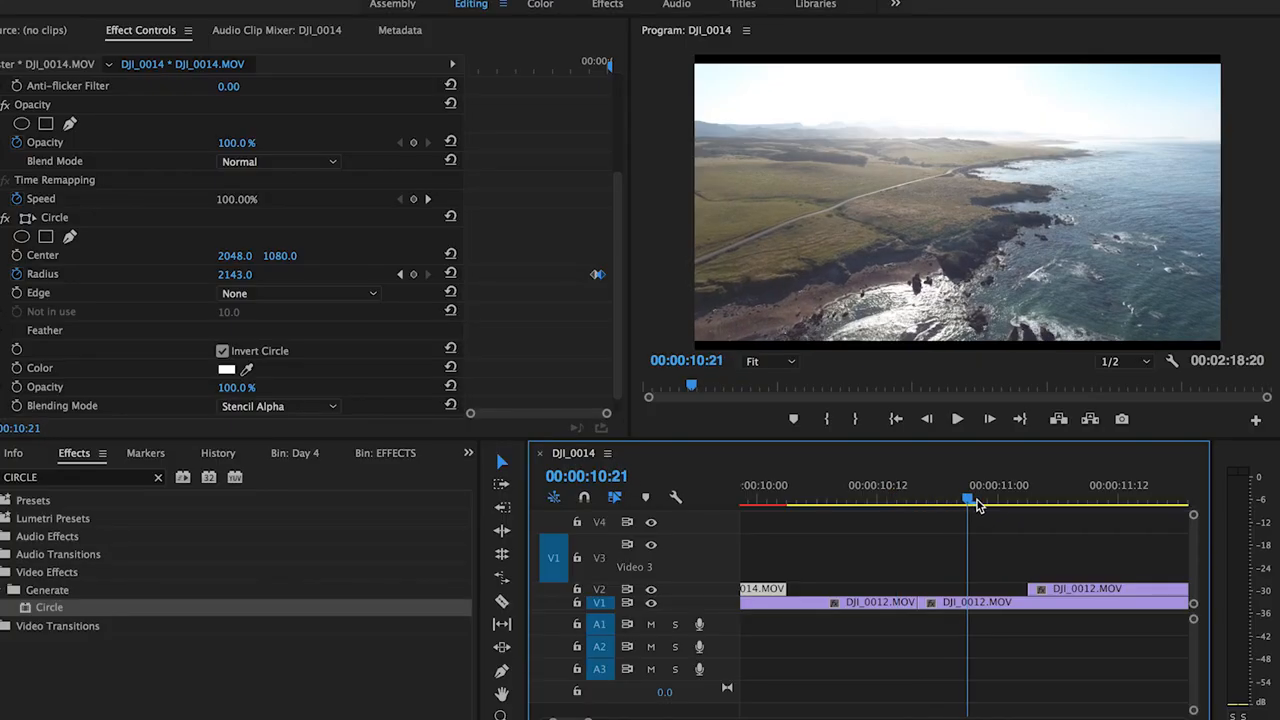
Shorten the end of the upper DJI_0012 clip and check the edit around 14:14.
{"action": "key", "text": "minus"}
{"action": "key", "text": "minus"}
{"action": "key", "text": "minus"}
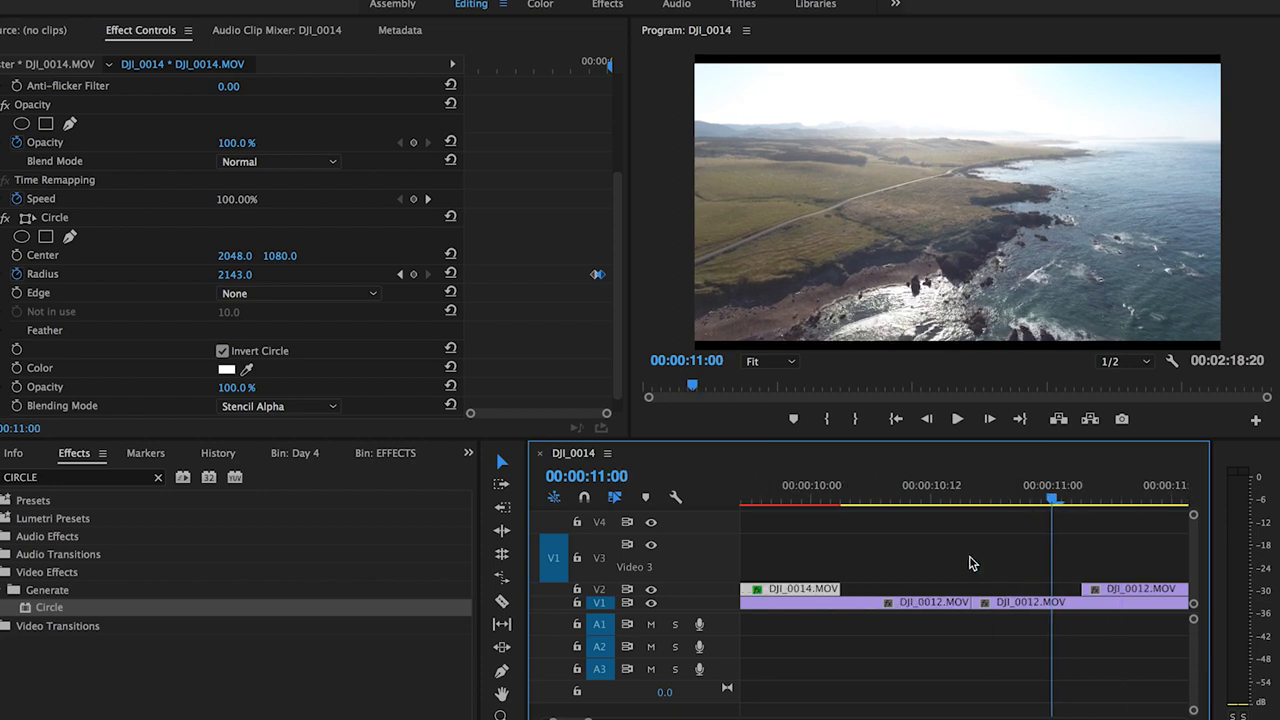
{"action": "key", "text": "minus"}
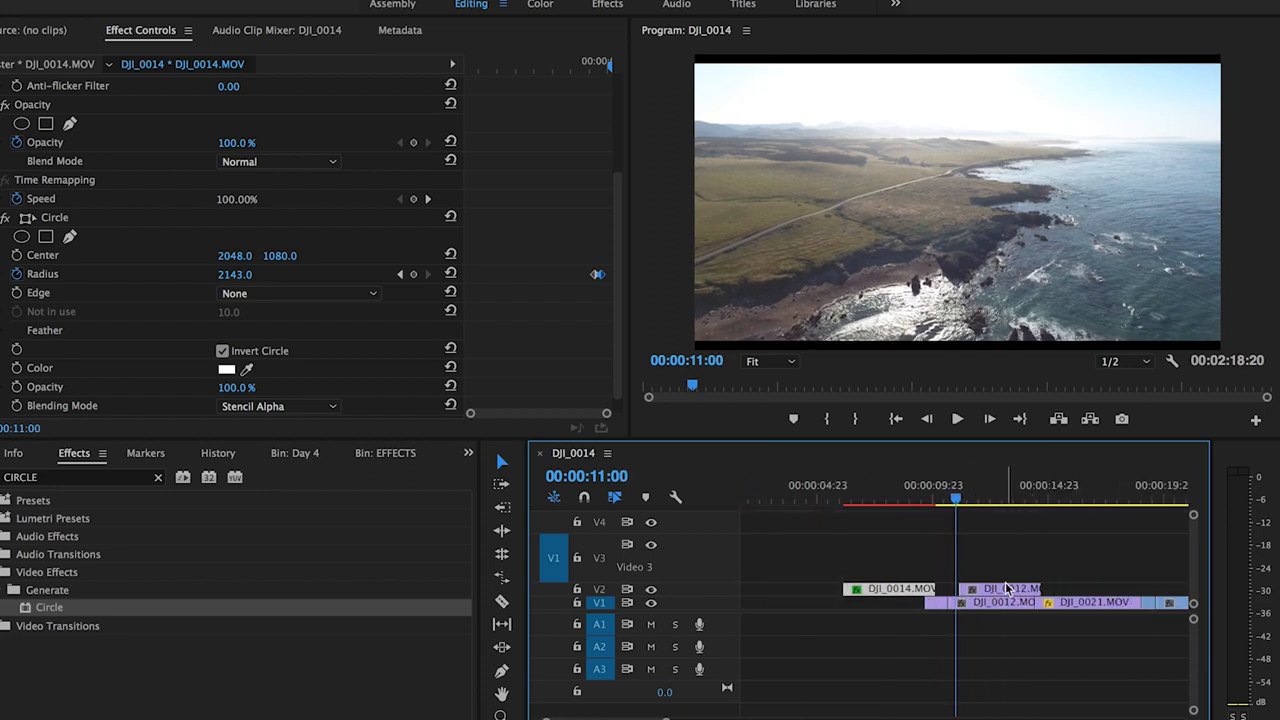
{"action": "key", "text": "minus"}
{"action": "key", "text": "equal"}
{"action": "key", "text": "equal"}
{"action": "key", "text": "equal"}
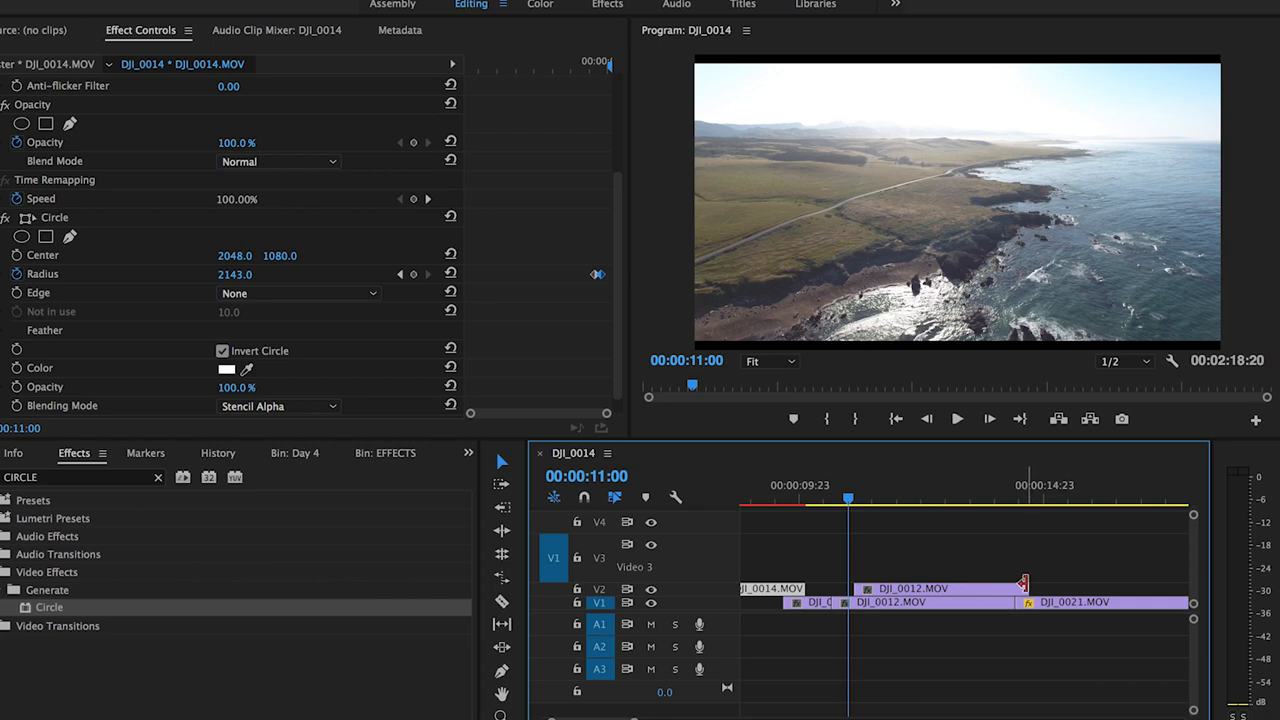
{"action": "left_click_drag", "start_coordinate": [1023, 588], "coordinate": [1012, 588]}
{"action": "left_click", "coordinate": [1033, 497]}
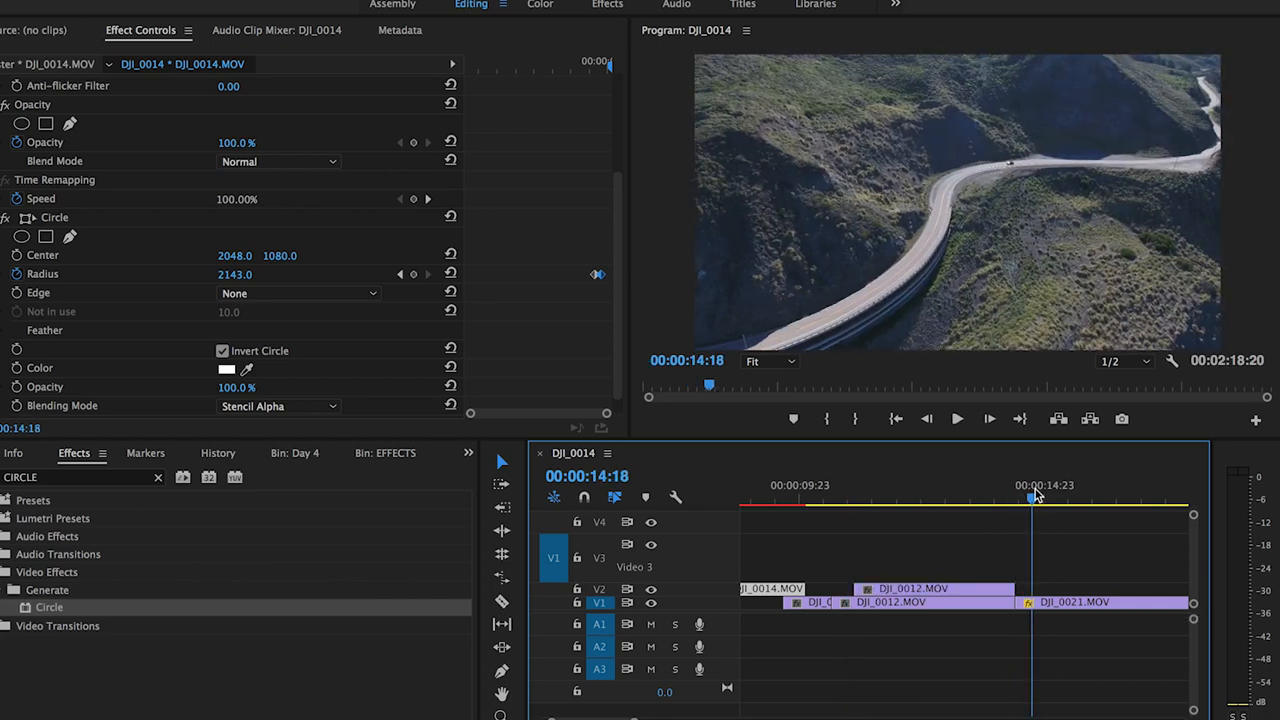
{"action": "left_click_drag", "start_coordinate": [1037, 497], "coordinate": [1028, 497]}
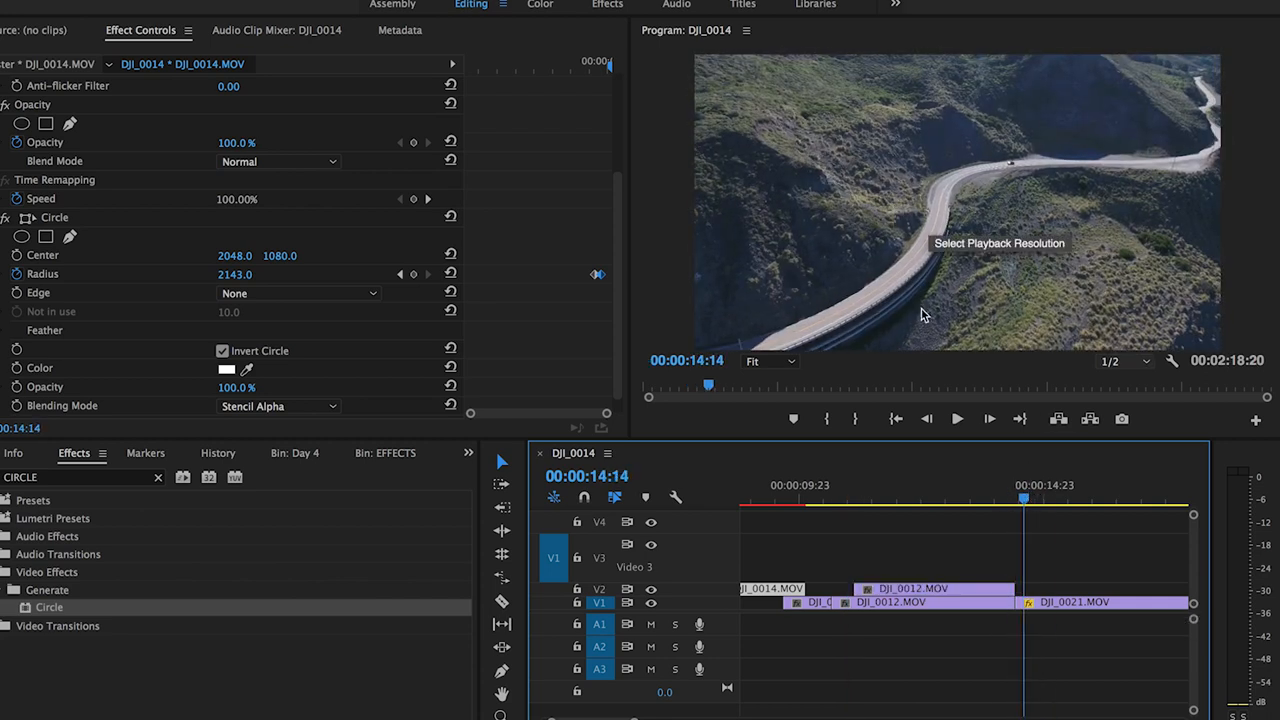
{"action": "scroll", "coordinate": [976, 564], "scroll_direction": "down", "scroll_amount": 1}
{"action": "scroll", "coordinate": [949, 562], "scroll_direction": "down", "scroll_amount": 1}
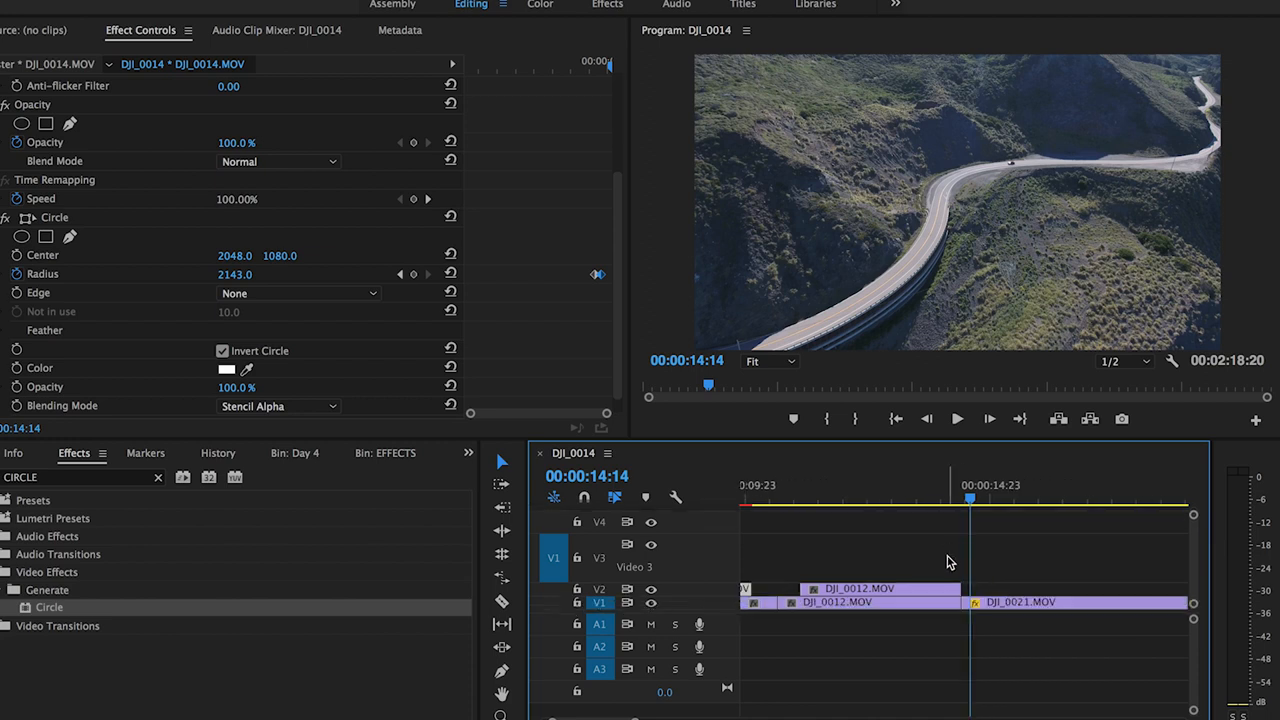
Extend the Video 3 DJI_0021 clip to start earlier over DJI_0012, then scrub to 14:10.
{"action": "left_click_drag", "start_coordinate": [985, 502], "coordinate": [1000, 500]}
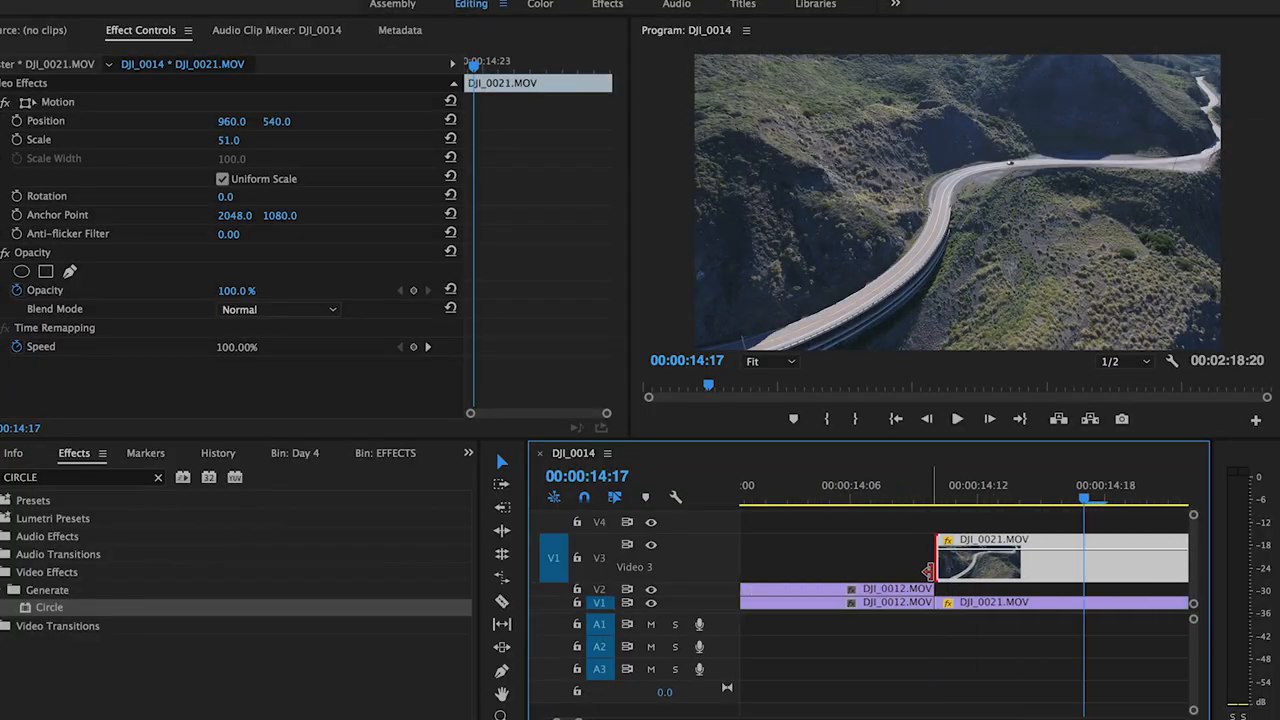
{"action": "left_click_drag", "start_coordinate": [929, 570], "coordinate": [908, 570]}
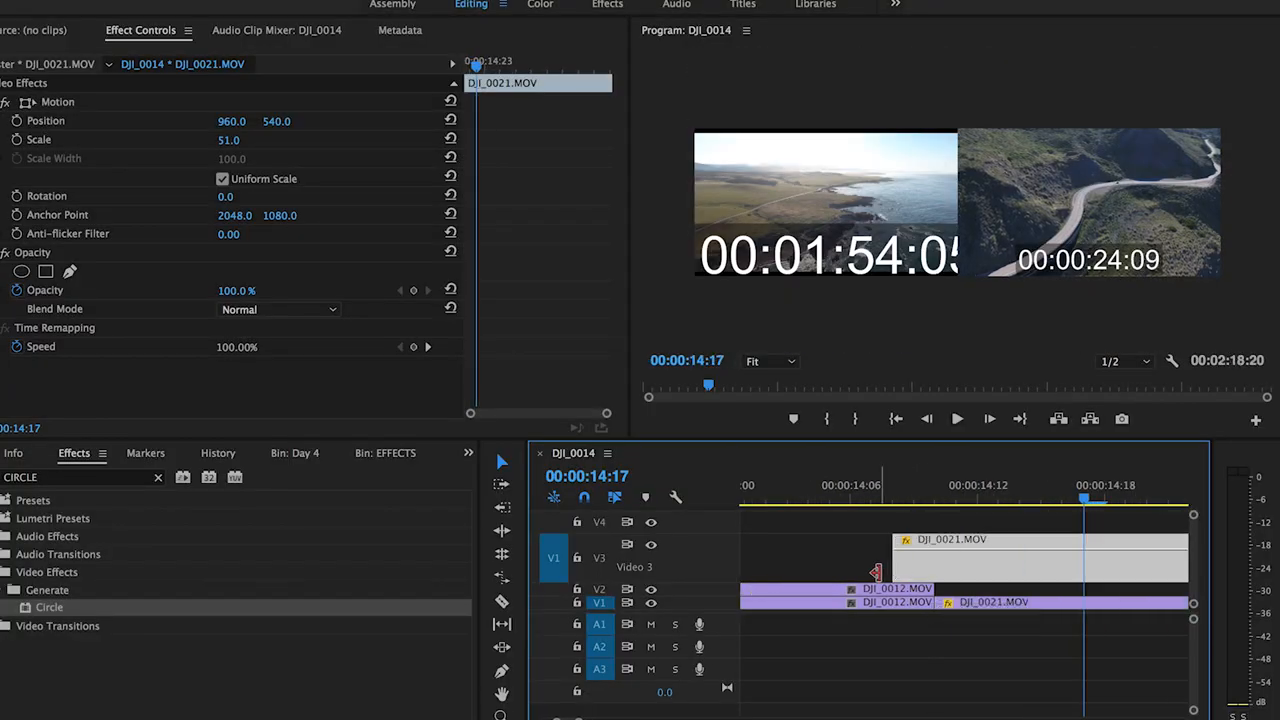
{"action": "left_click", "coordinate": [808, 500]}
{"action": "left_click_drag", "start_coordinate": [808, 500], "coordinate": [937, 503]}
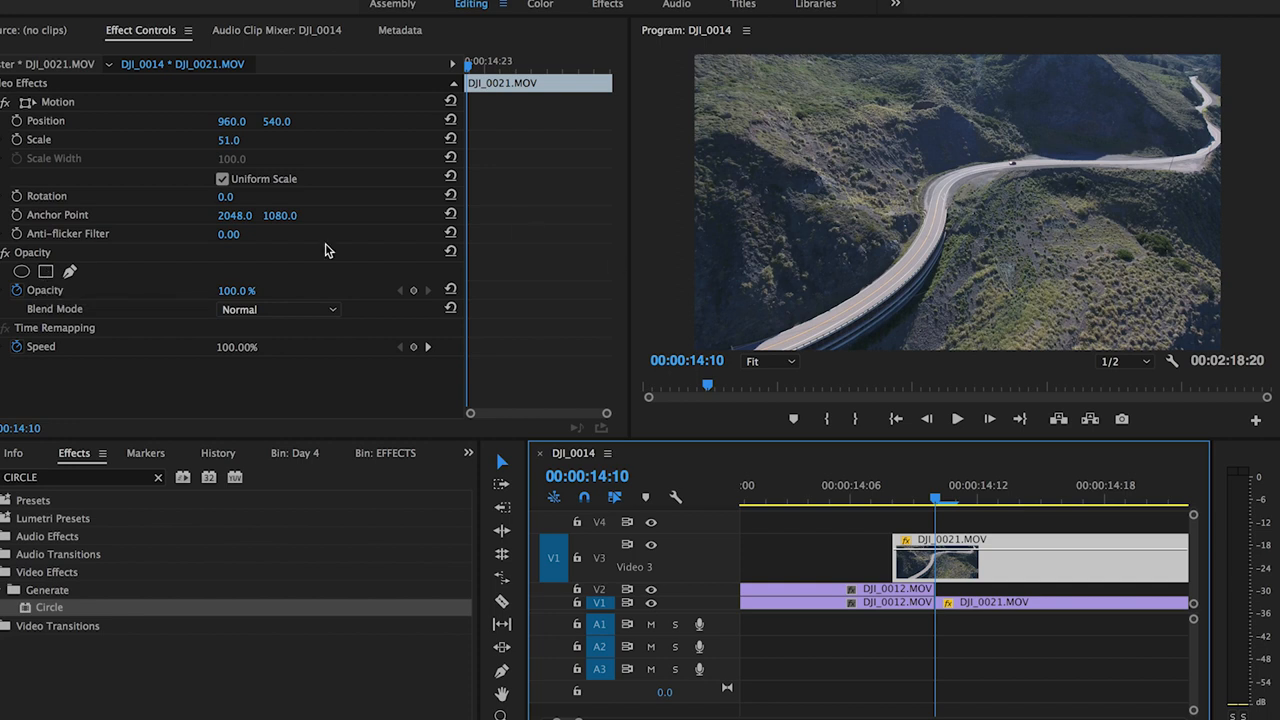
Add a hard-edged rectangle opacity mask to the Video 3 DJI_0021 clip and review it frame by frame.
{"action": "left_click", "coordinate": [46, 272]}
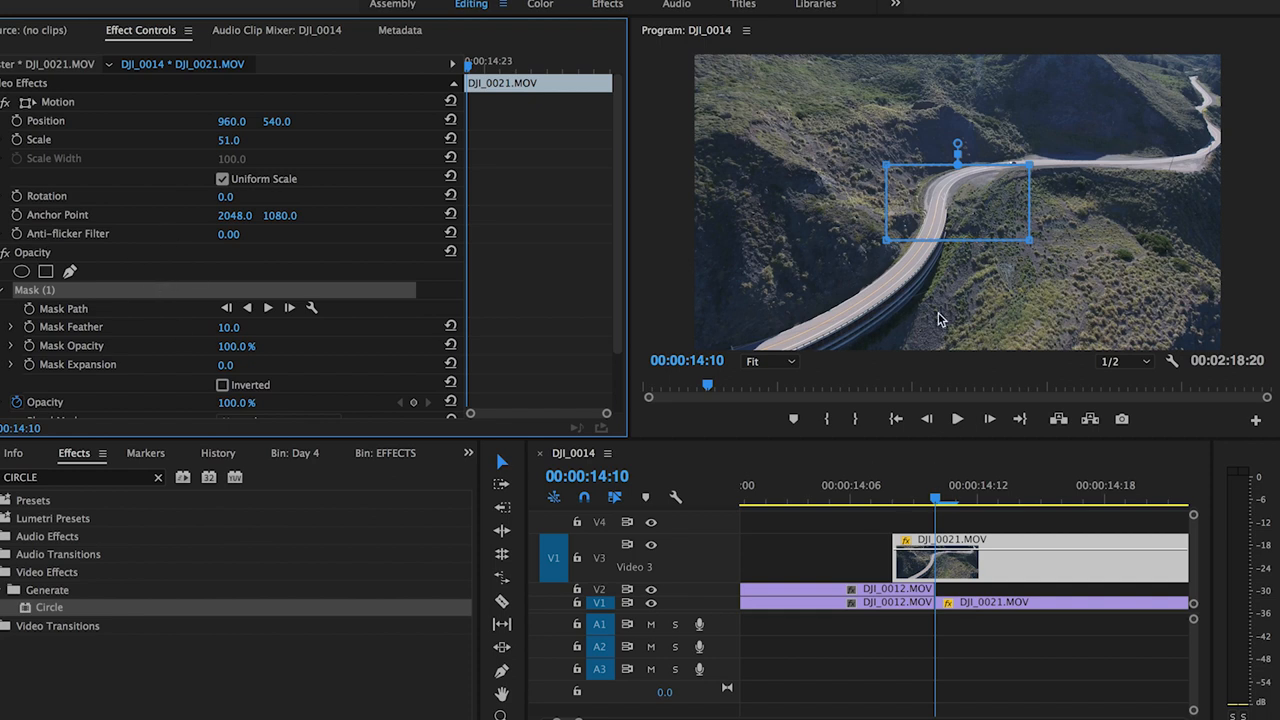
{"action": "left_click", "coordinate": [950, 527]}
{"action": "key", "text": "Left"}
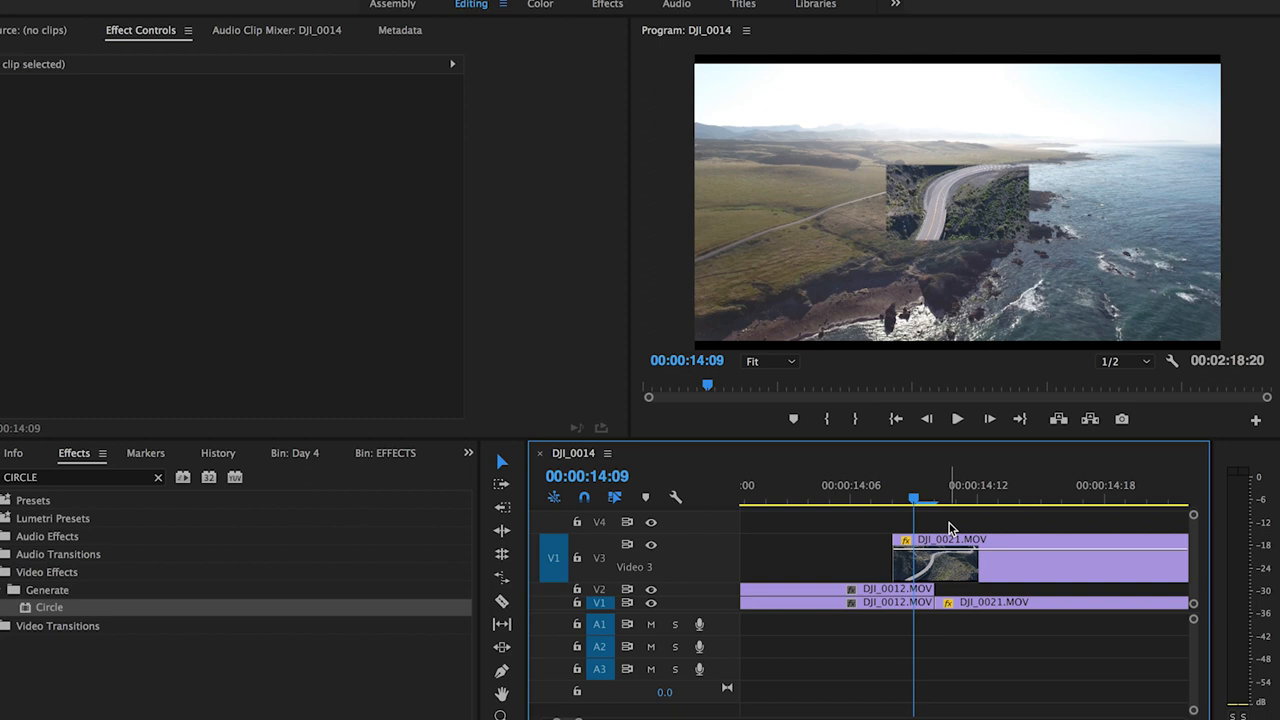
{"action": "key", "text": "Left"}
{"action": "key", "text": "Left"}
{"action": "key", "text": "Left"}
{"action": "key", "text": "Right"}
{"action": "key", "text": "Right"}
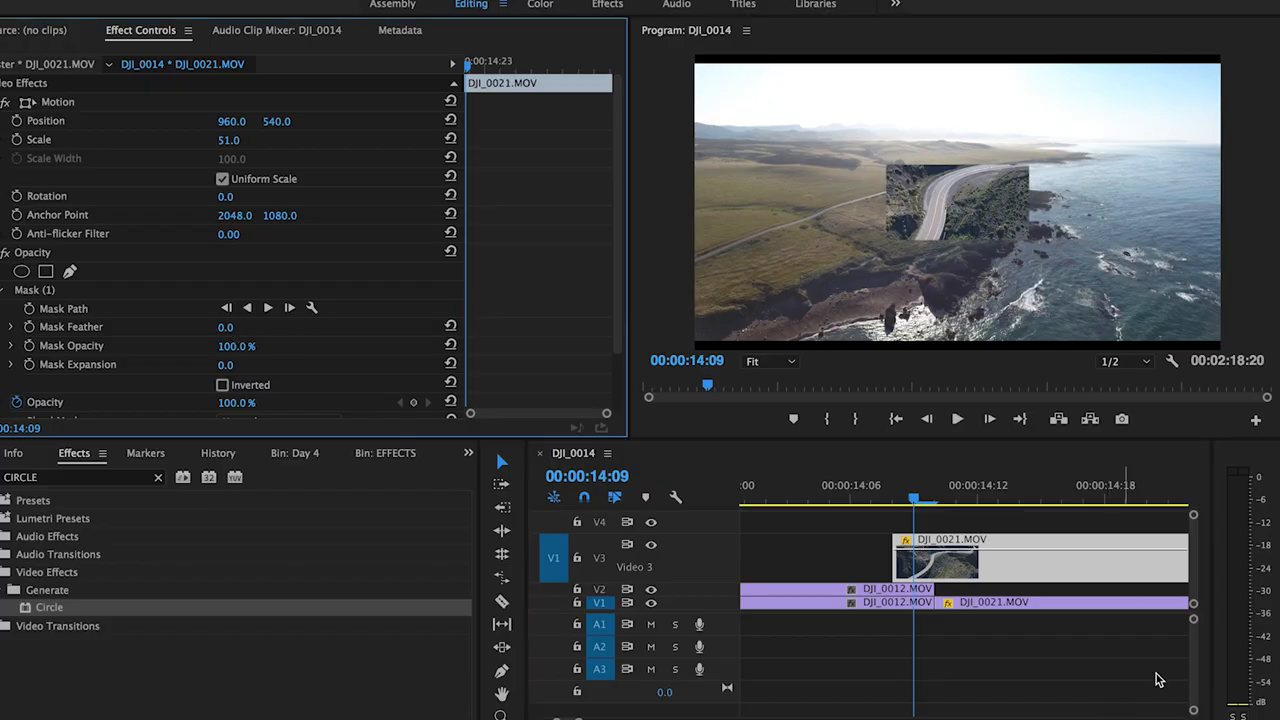
{"action": "left_click_drag", "start_coordinate": [915, 500], "coordinate": [772, 522]}
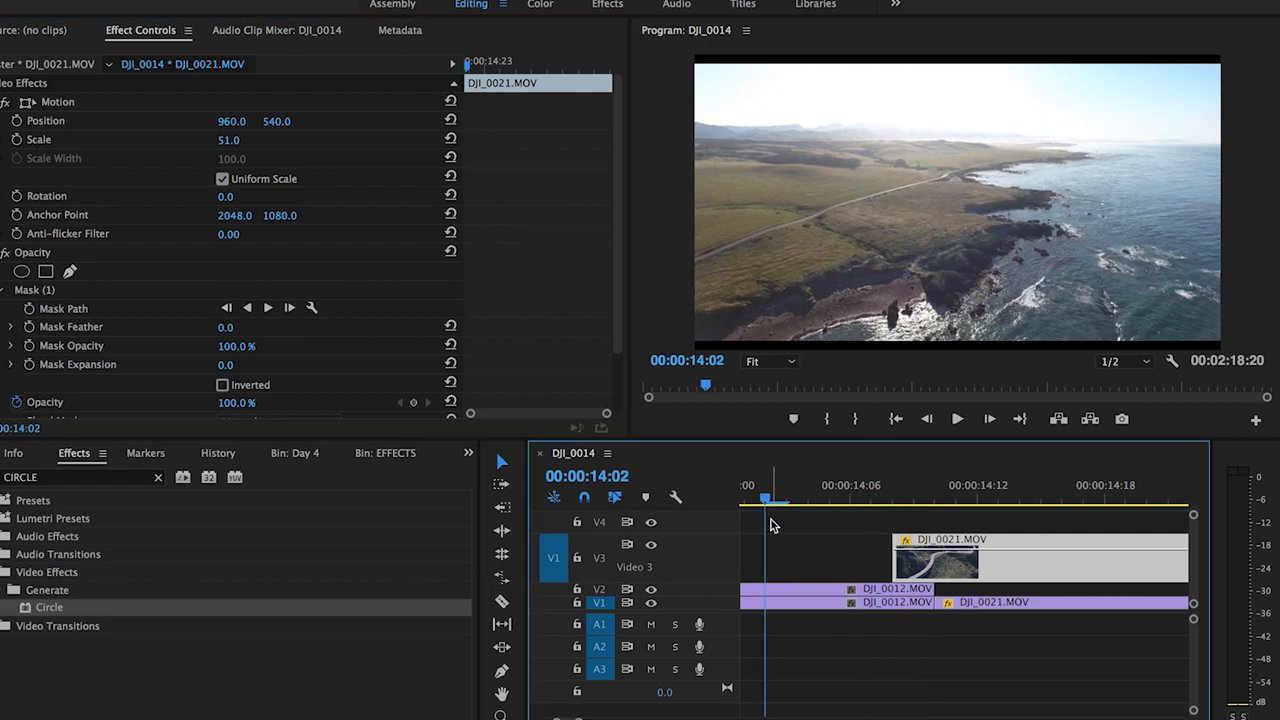
Preview the inset, then razor the Video 3 clip at 14:08.
{"action": "key", "text": "space"}
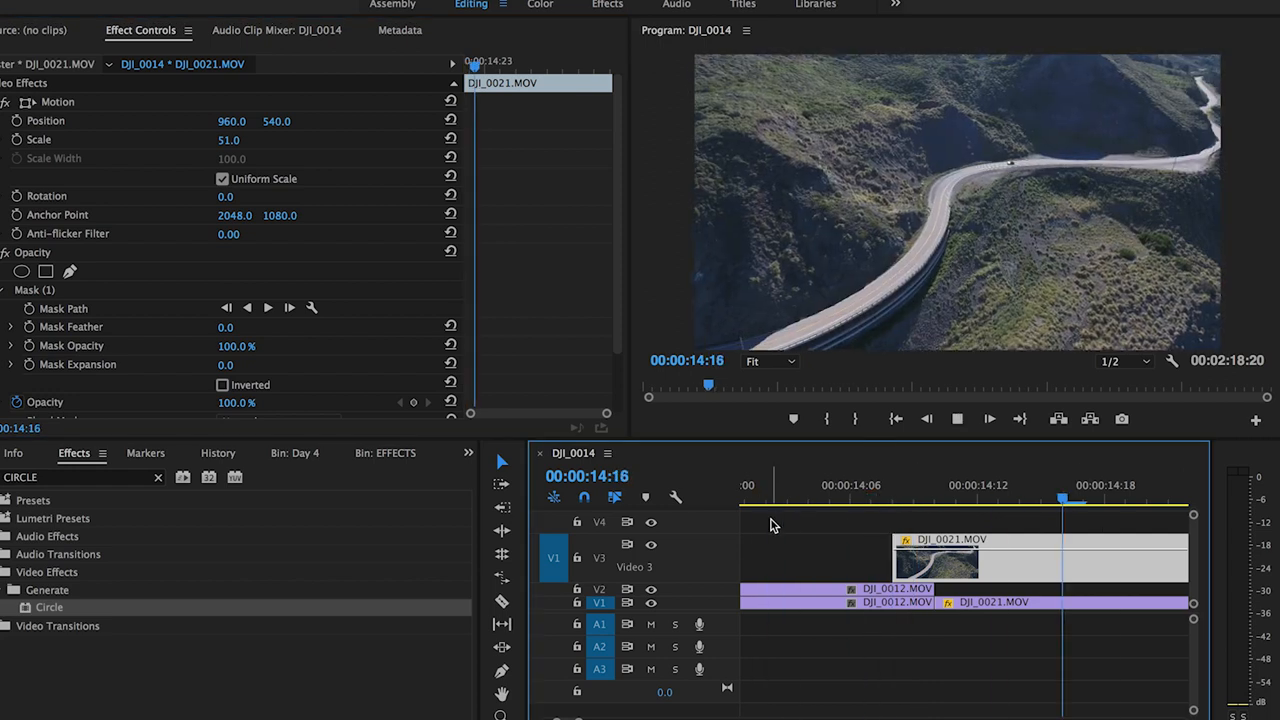
{"action": "key", "text": "space"}
{"action": "scroll", "coordinate": [790, 537], "scroll_direction": "up", "scroll_amount": 1}
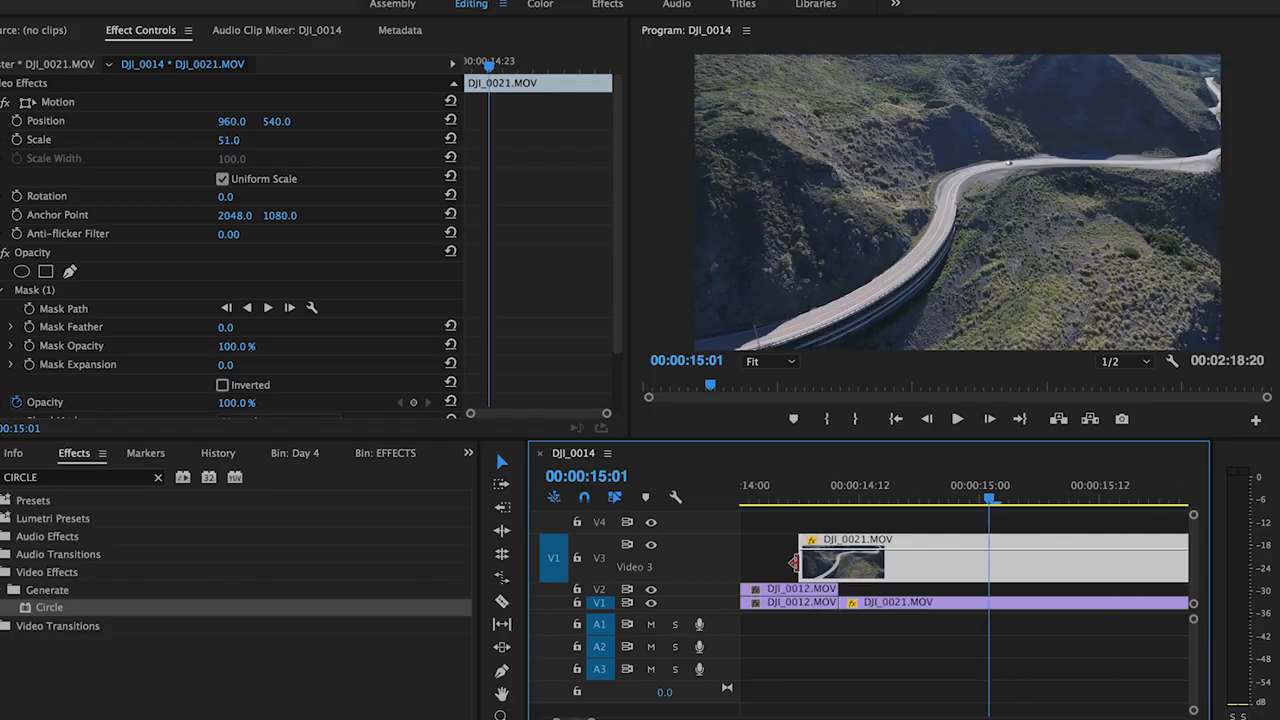
{"action": "left_click_drag", "start_coordinate": [800, 497], "coordinate": [762, 497]}
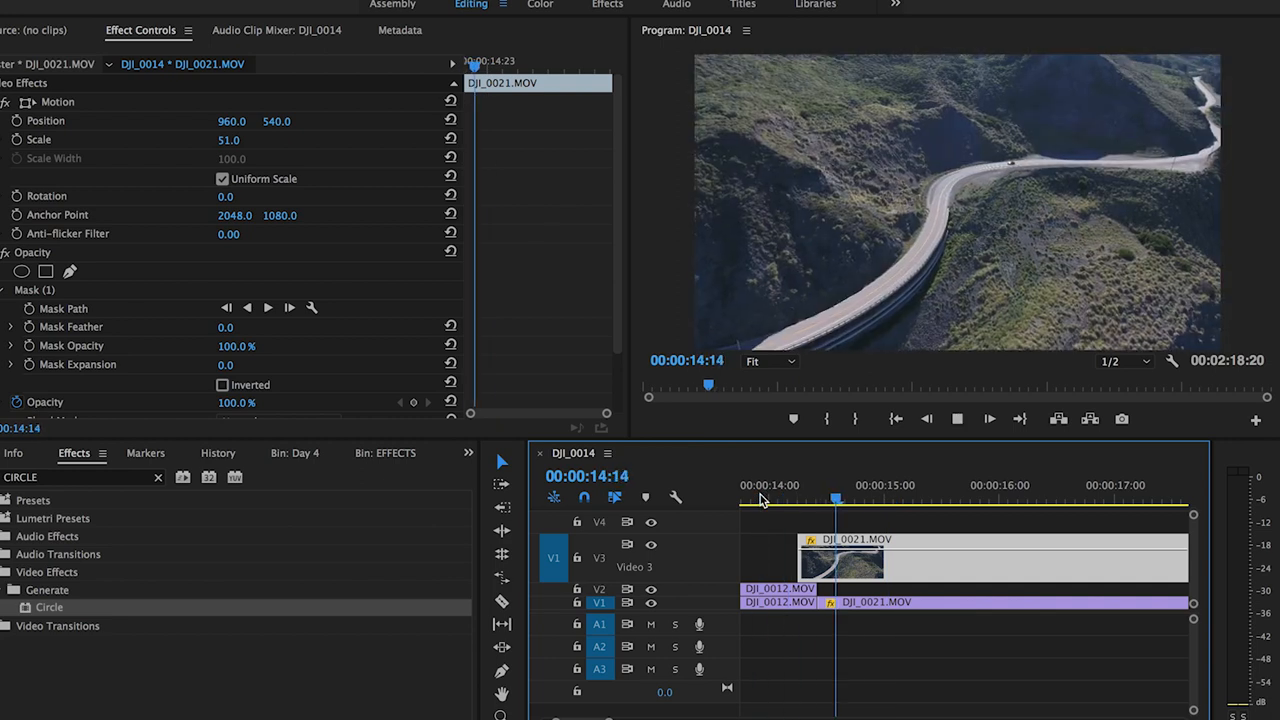
{"action": "left_click", "coordinate": [828, 495]}
{"action": "left_click_drag", "start_coordinate": [828, 495], "coordinate": [808, 497]}
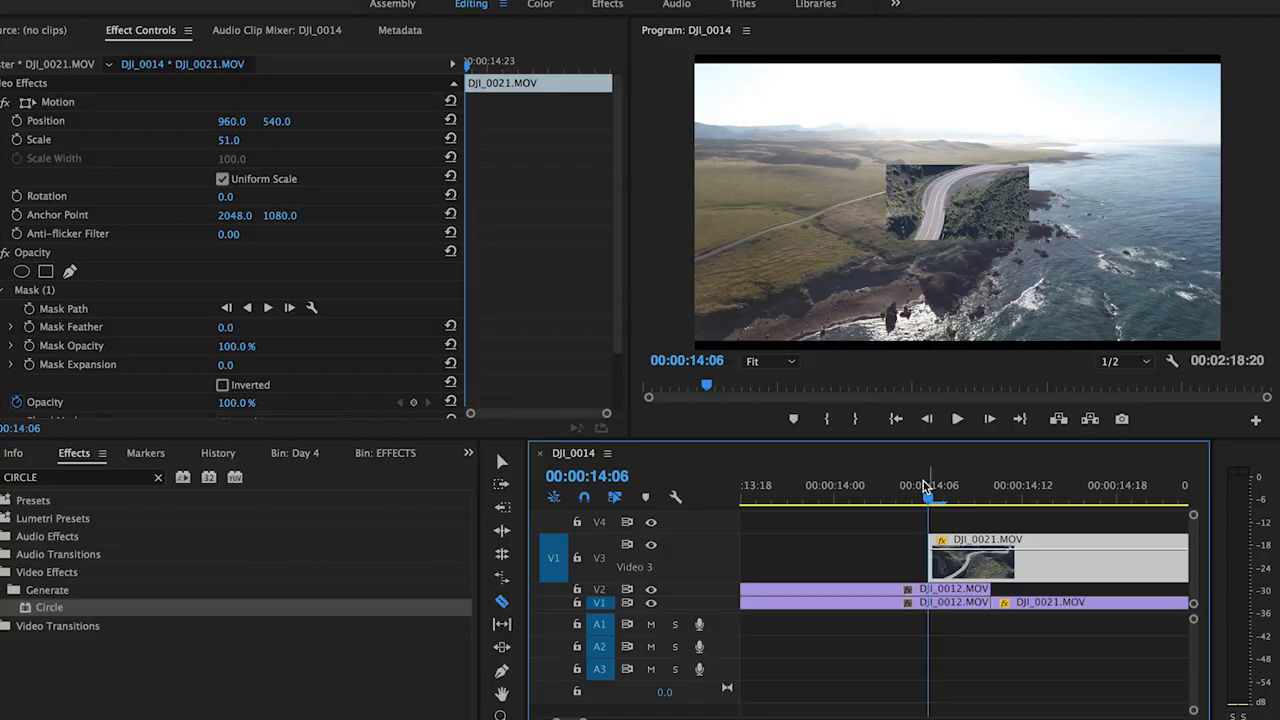
{"action": "key", "text": "Right"}
{"action": "key", "text": "Right"}
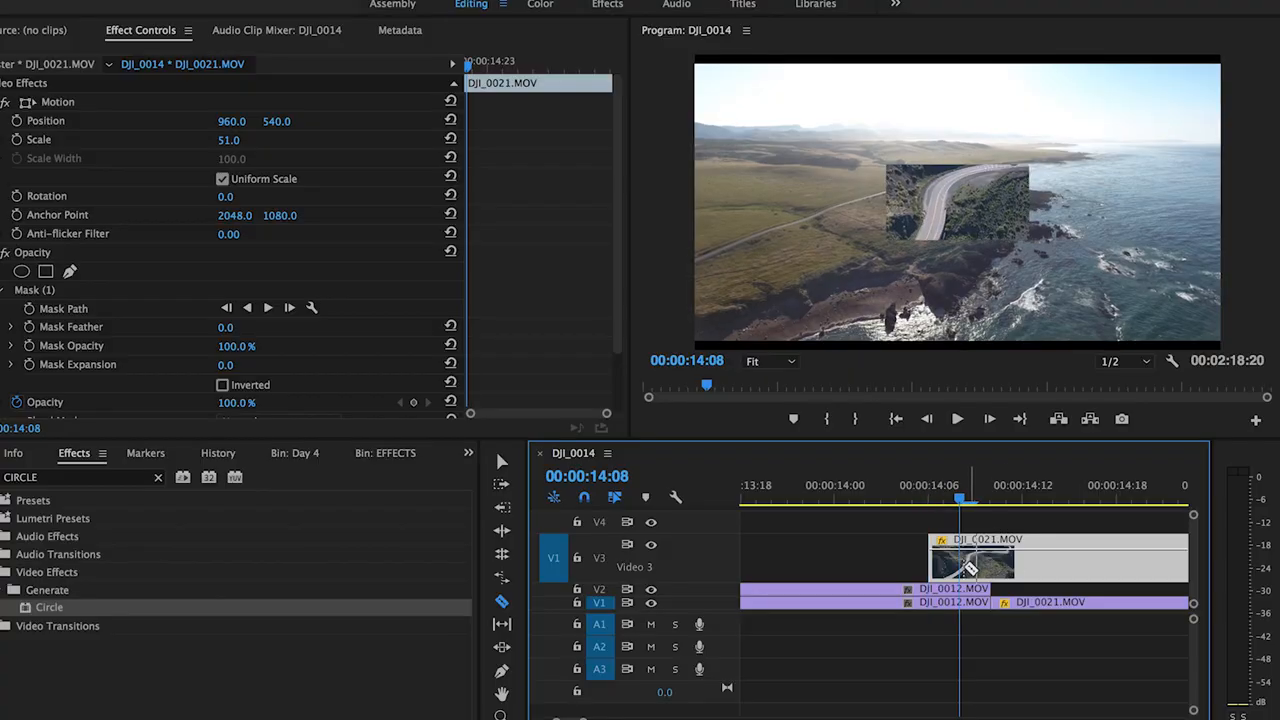
{"action": "left_click", "coordinate": [962, 567]}
{"action": "key", "text": "v"}
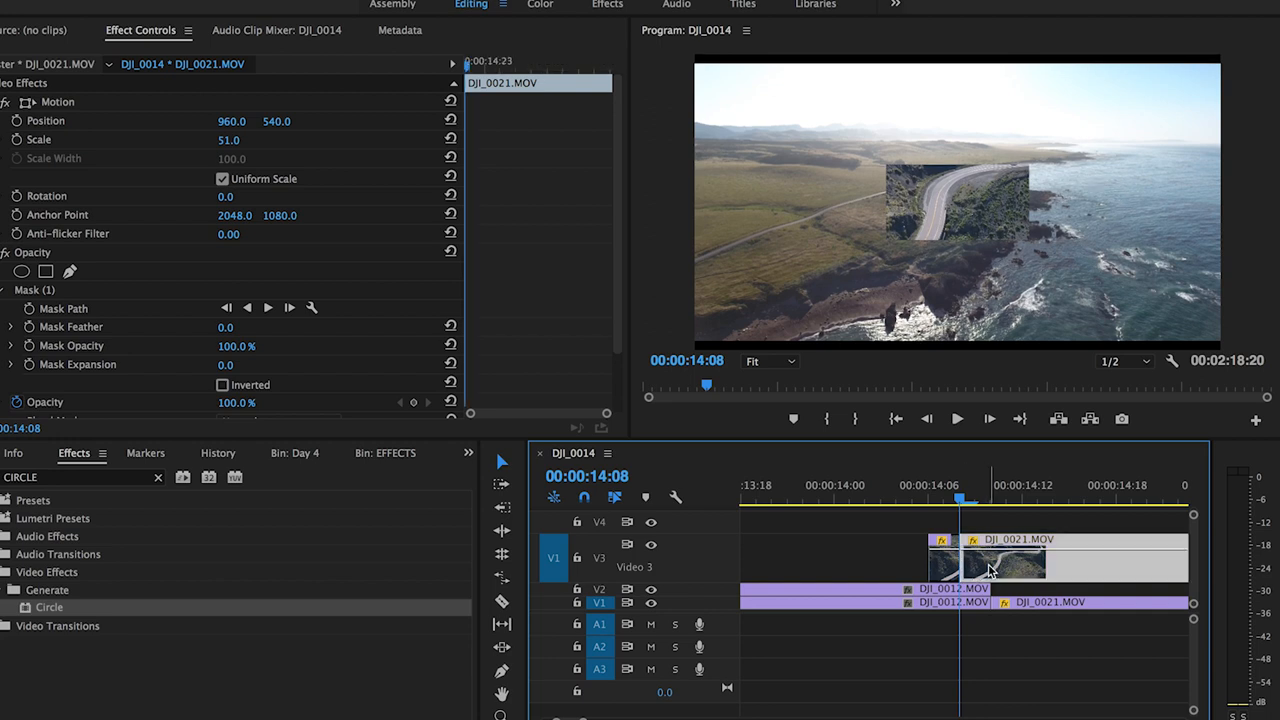
{"action": "scroll", "coordinate": [84, 336], "scroll_direction": "down", "scroll_amount": 2}
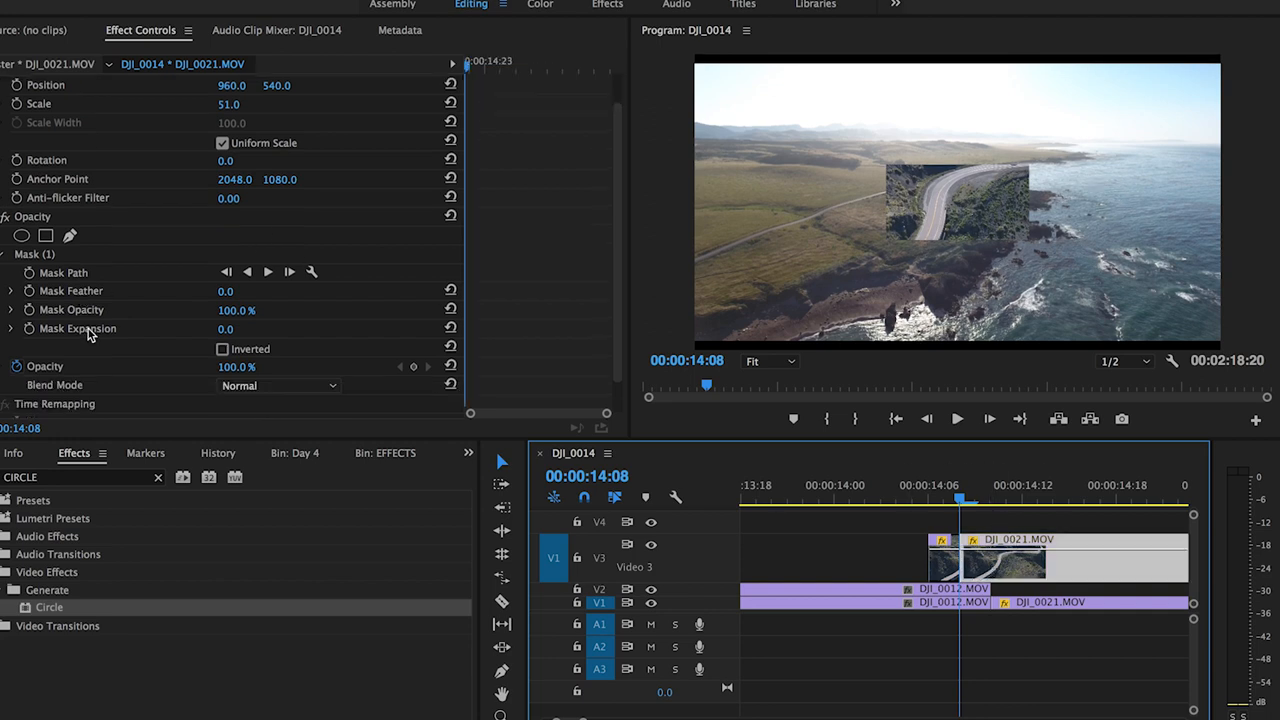
{"action": "scroll", "coordinate": [172, 328], "scroll_direction": "up", "scroll_amount": 2}
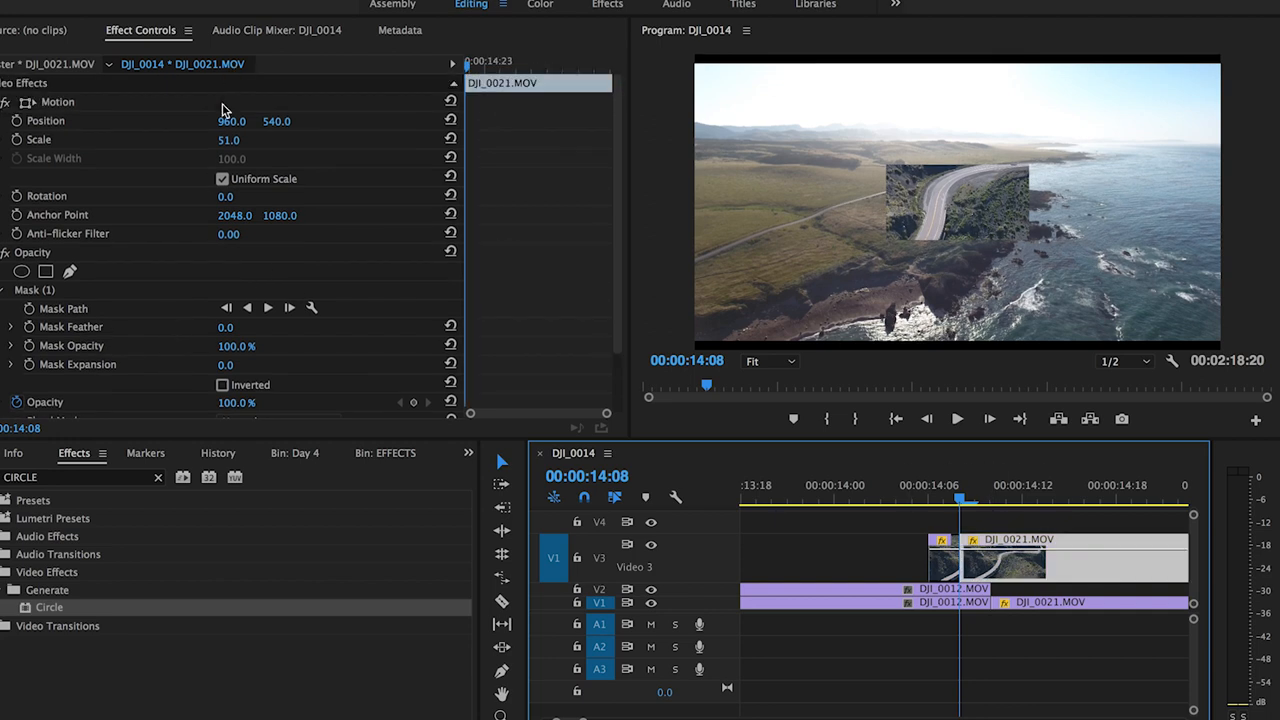
Scale the second inset piece to 99, razor at 14:10 and delete everything after it.
{"action": "left_click_drag", "start_coordinate": [228, 140], "coordinate": [260, 140]}
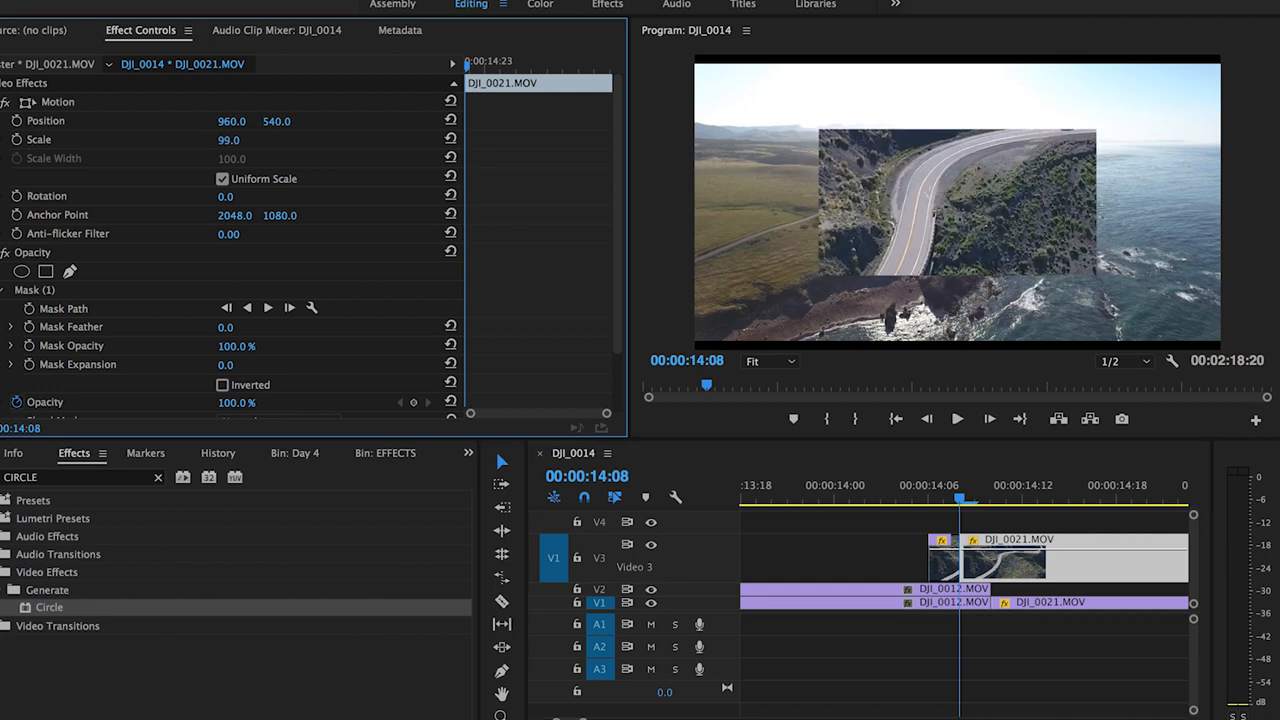
{"action": "left_click", "coordinate": [960, 500]}
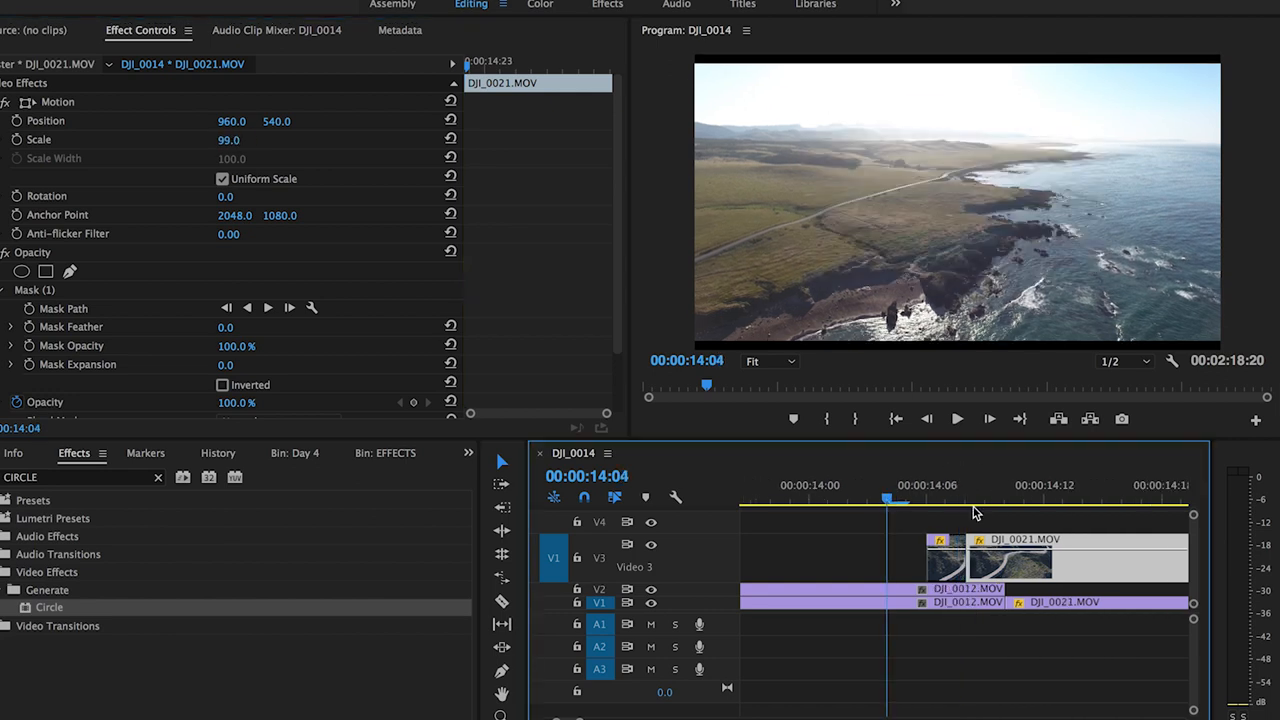
{"action": "left_click", "coordinate": [600, 558]}
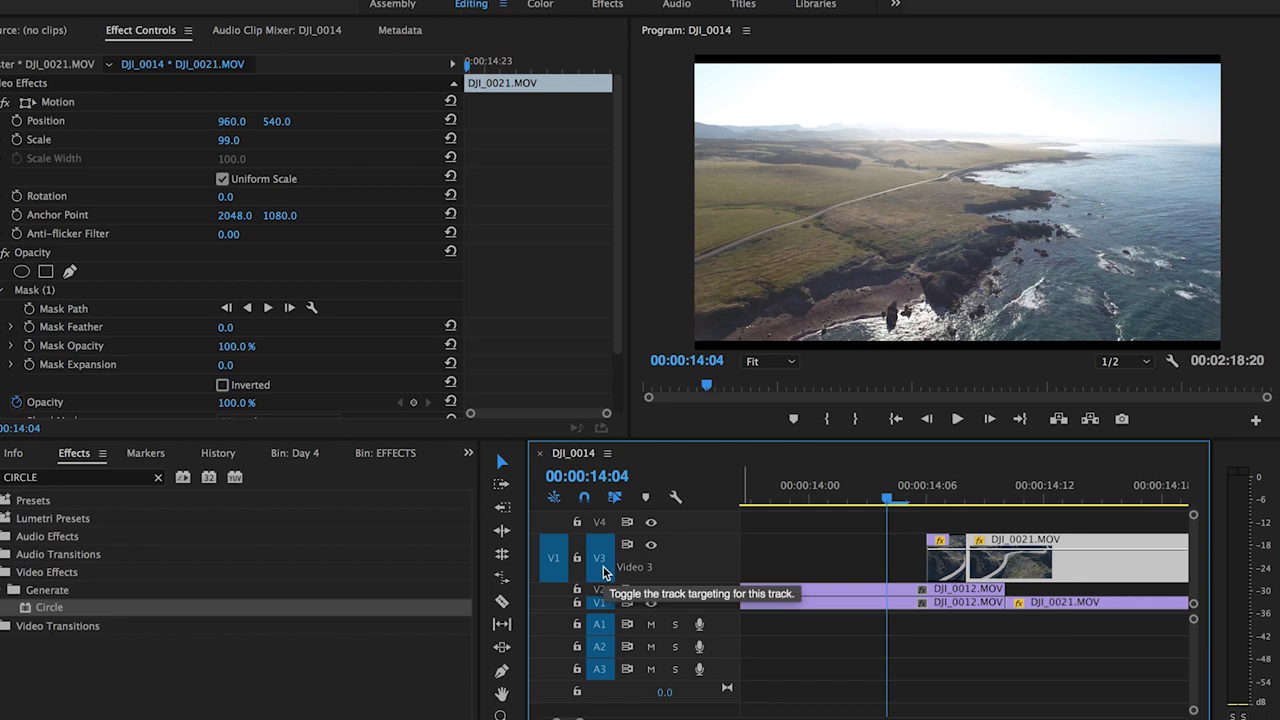
{"action": "key", "text": "Right"}
{"action": "key", "text": "Right"}
{"action": "key", "text": "c"}
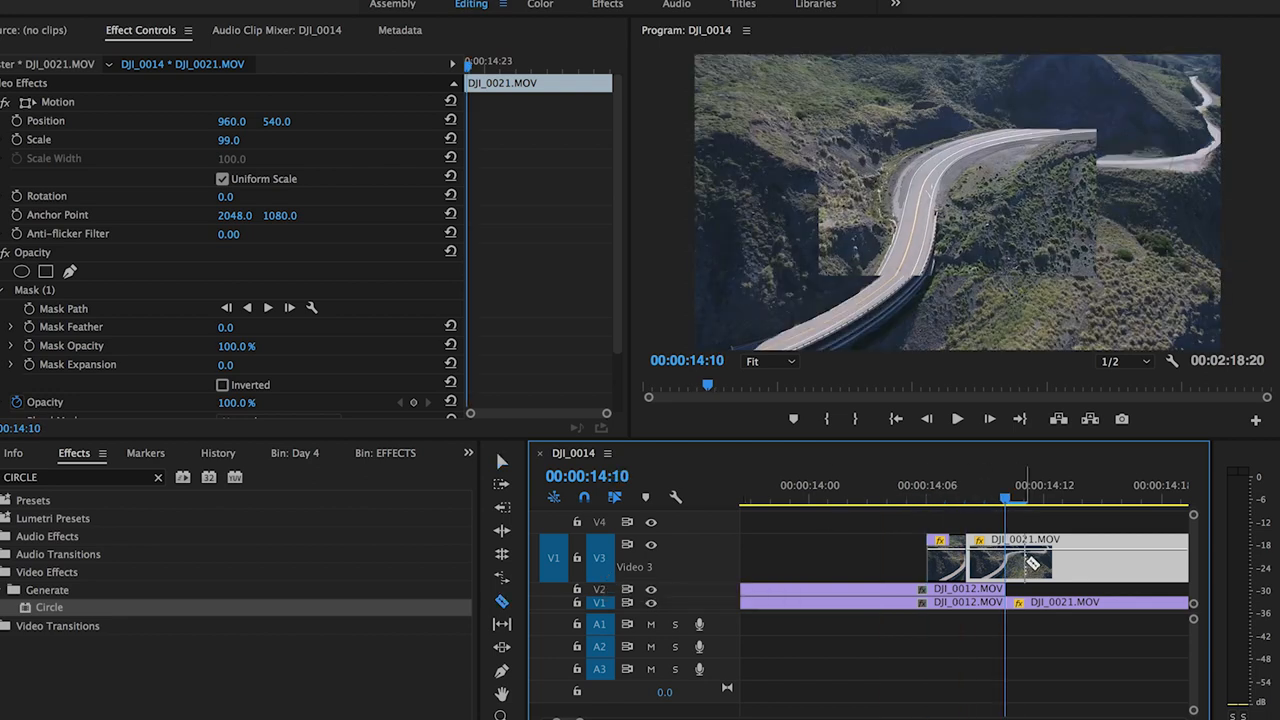
{"action": "left_click", "coordinate": [1008, 560]}
{"action": "key", "text": "v"}
{"action": "key", "text": "Delete"}
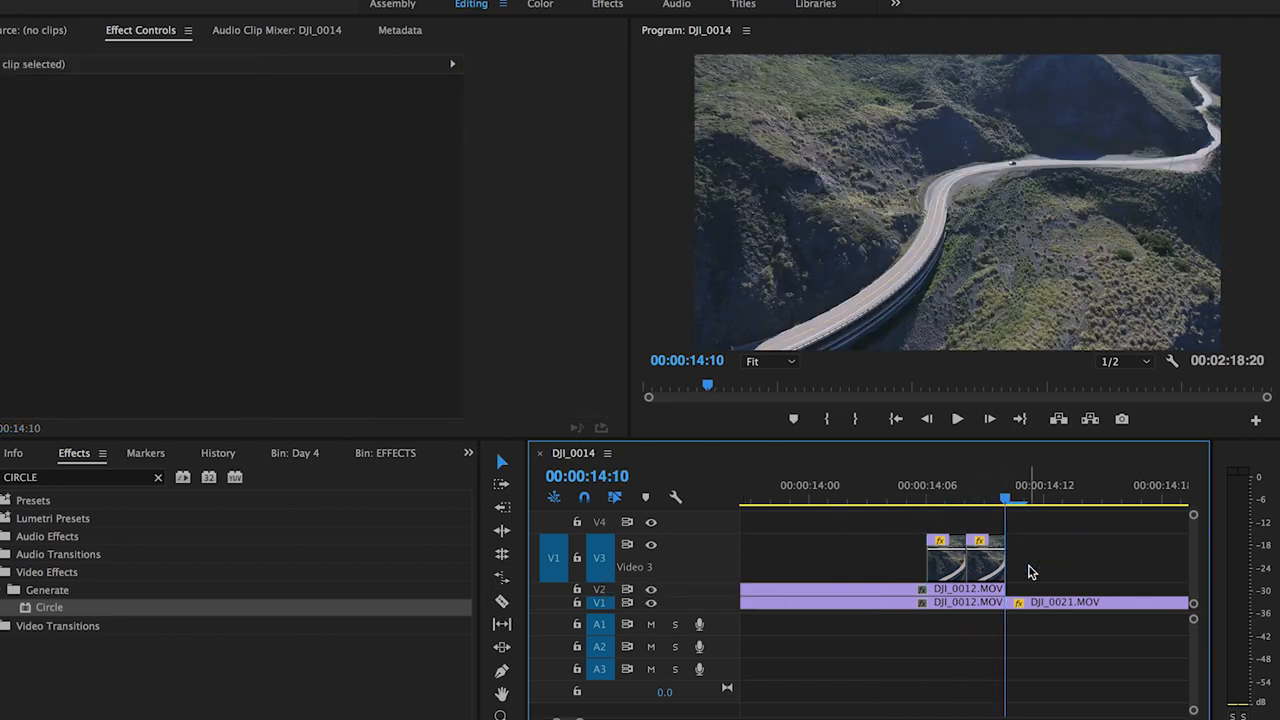
Play back the glitch zoom transition from 14:00.
{"action": "left_click", "coordinate": [852, 500]}
{"action": "key", "text": "space"}
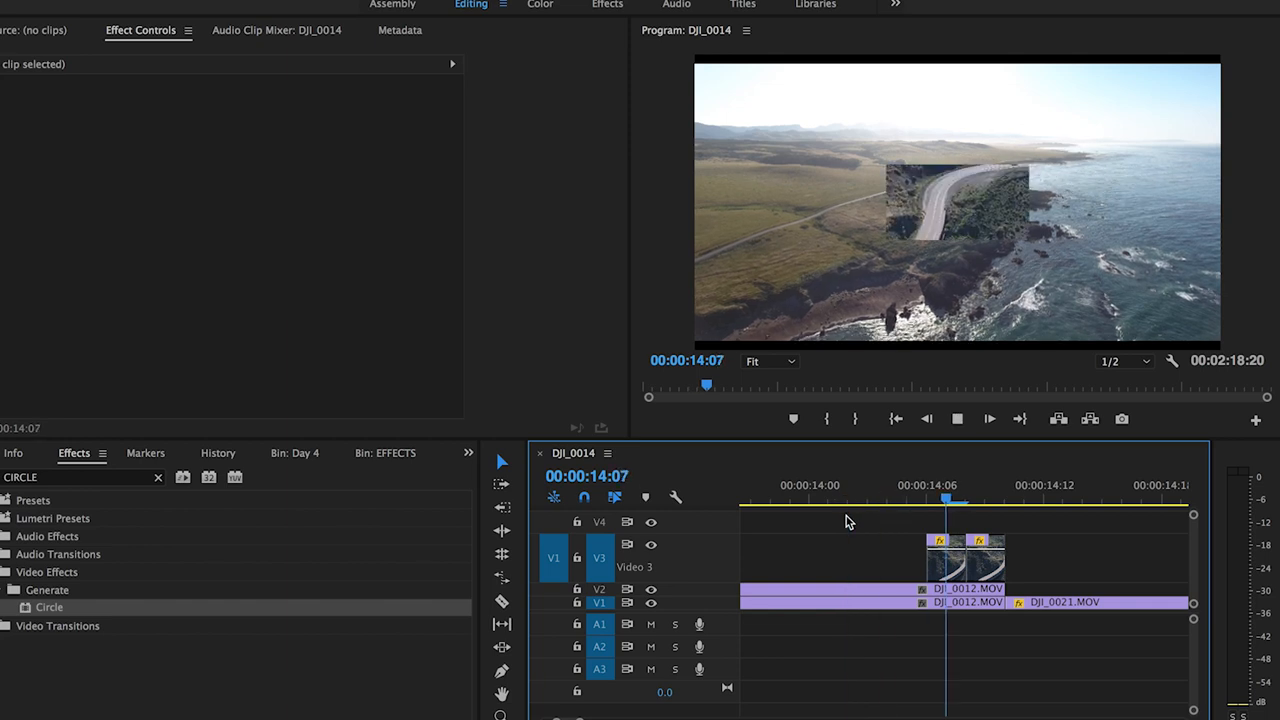
{"action": "key", "text": "space"}
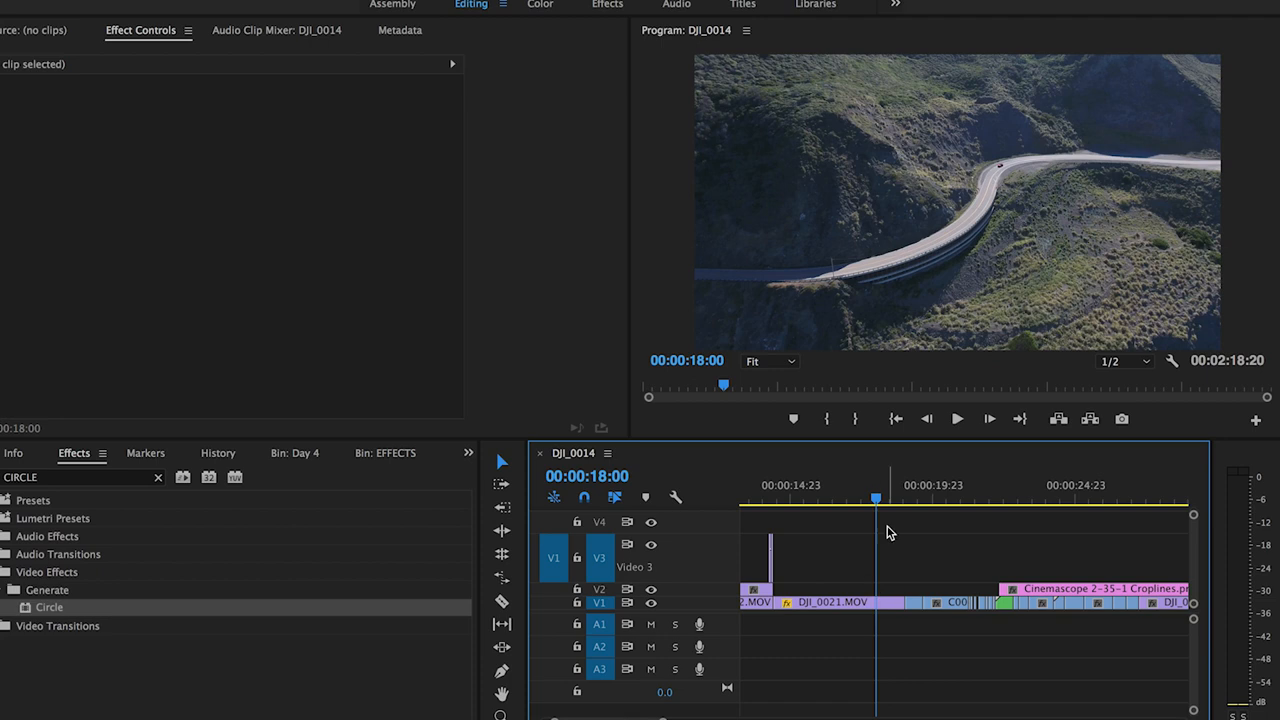
Play through the later clips around 18:00–19:00 to check the sequence.
{"action": "key", "text": "space"}
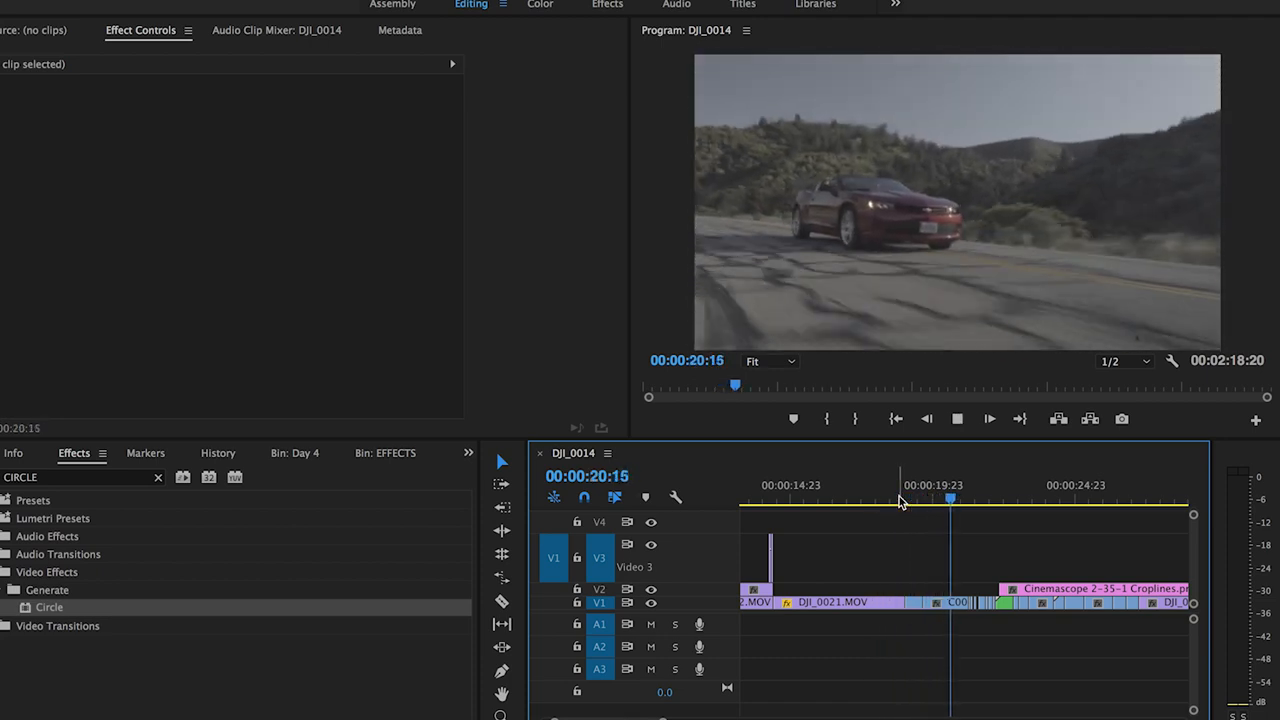
{"action": "key", "text": "space"}
{"action": "left_click_drag", "start_coordinate": [900, 500], "coordinate": [895, 507]}
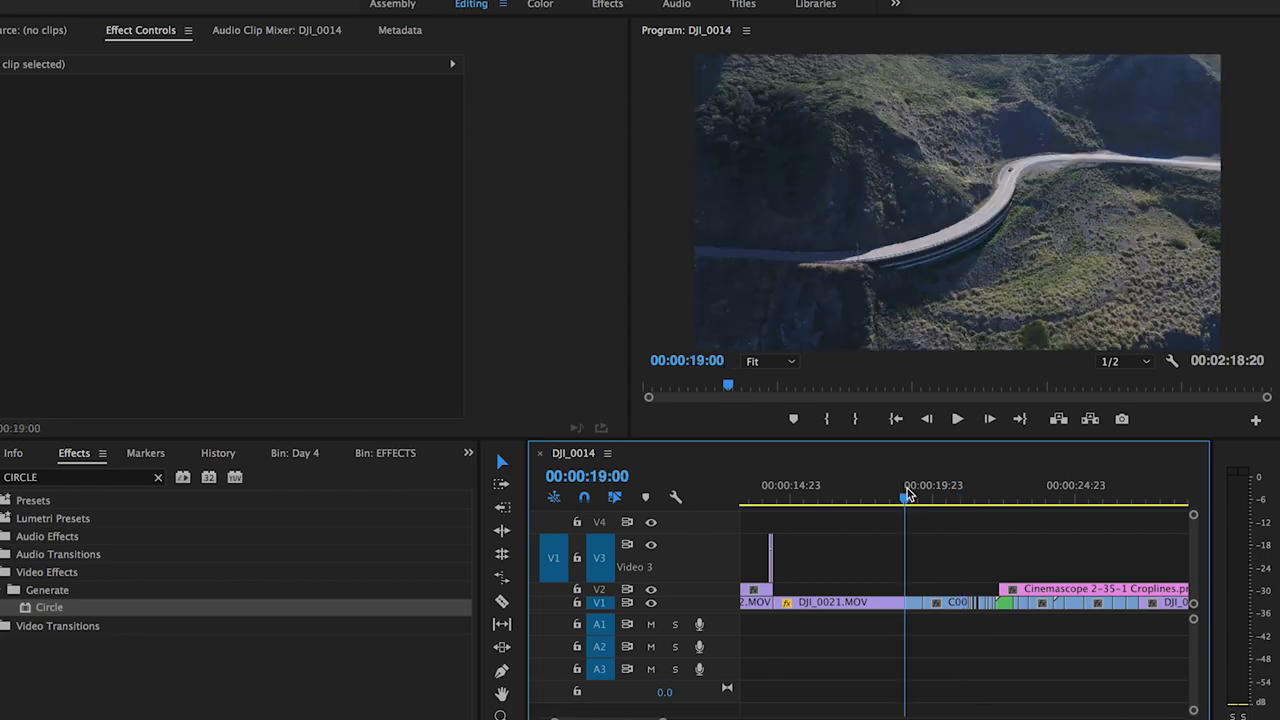
{"action": "key", "text": "space"}
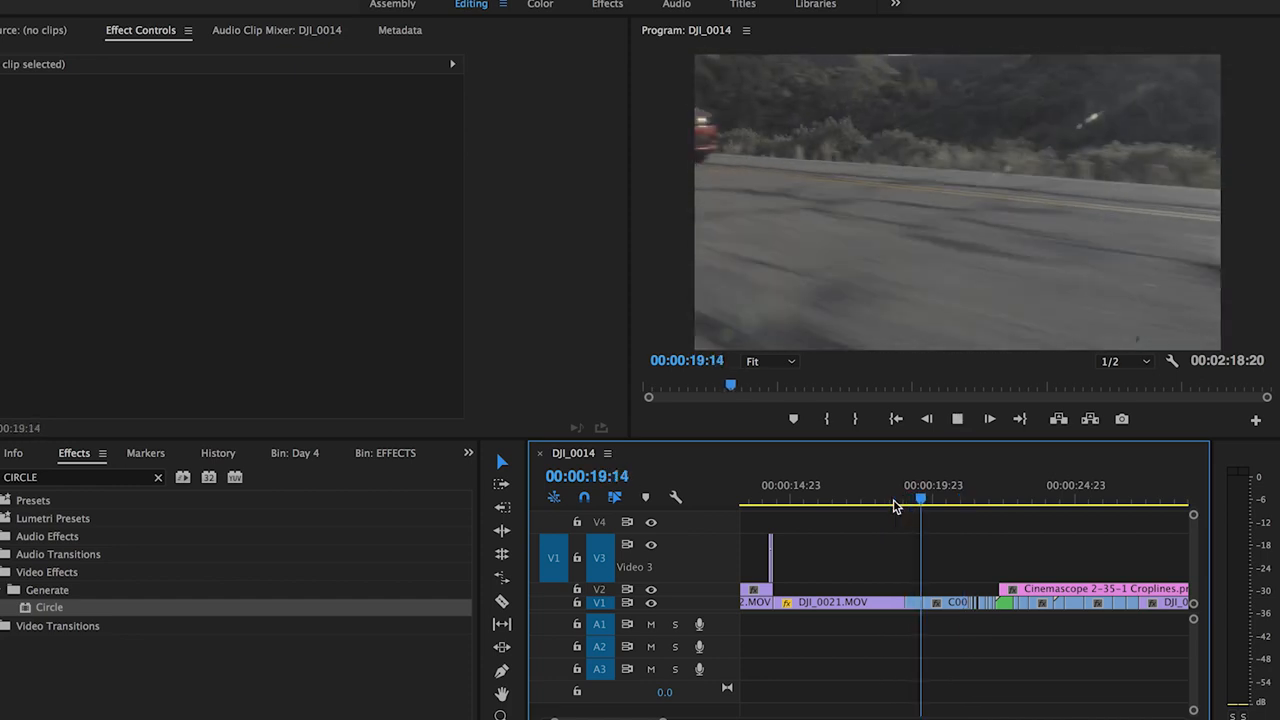
{"action": "key", "text": "space"}
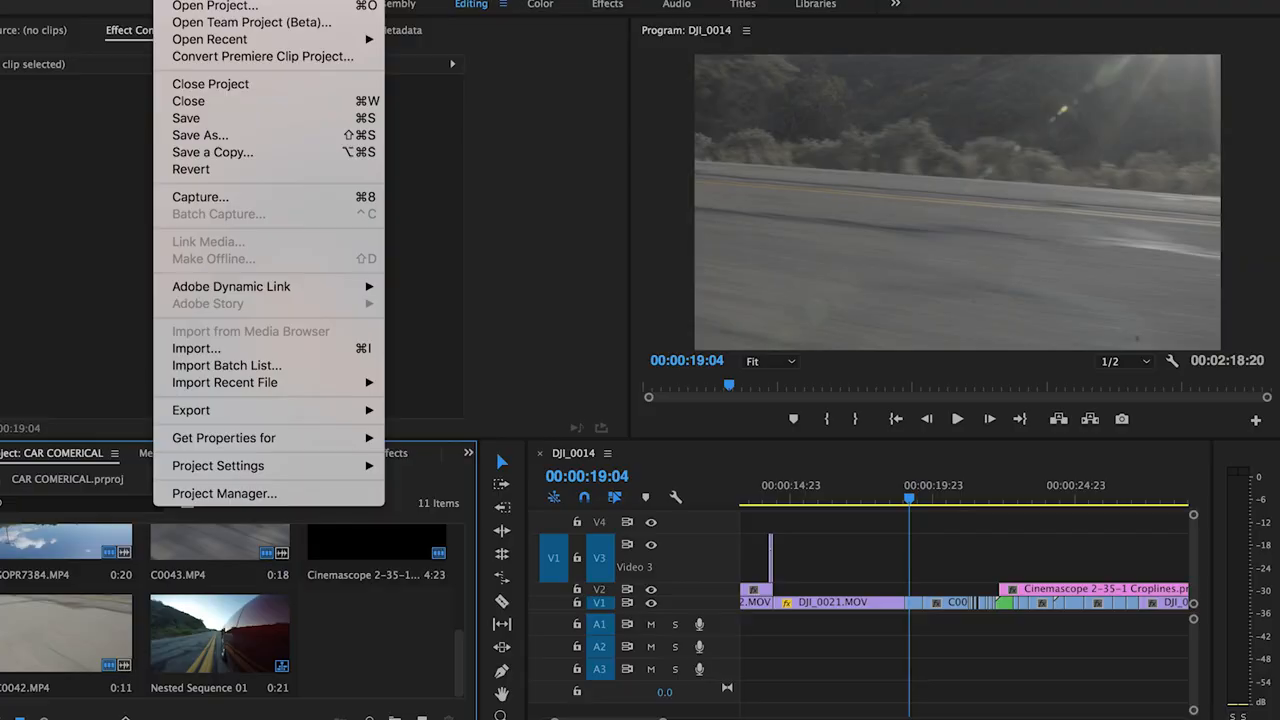
{"action": "mouse_move", "coordinate": [200, 4]}
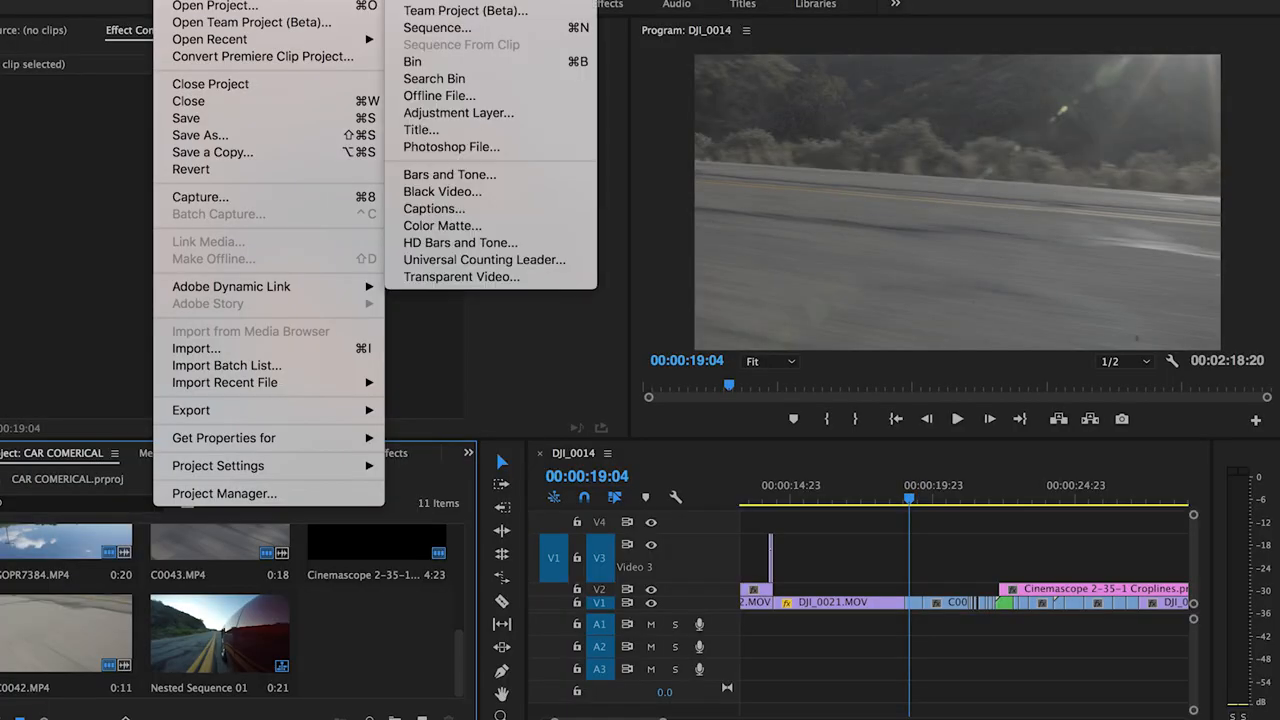
Create a white Color Matte with default size and place it on V3 above the cut.
{"action": "left_click", "coordinate": [470, 228]}
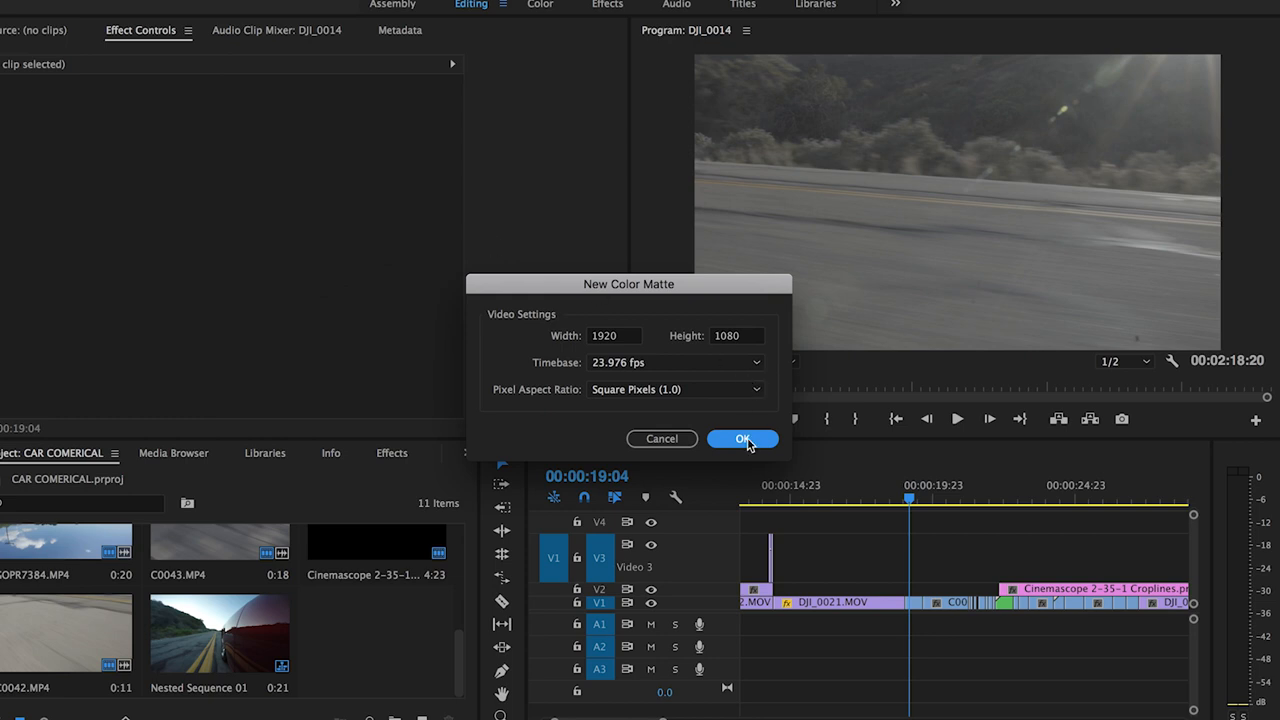
{"action": "left_click", "coordinate": [745, 439]}
{"action": "left_click", "coordinate": [545, 187]}
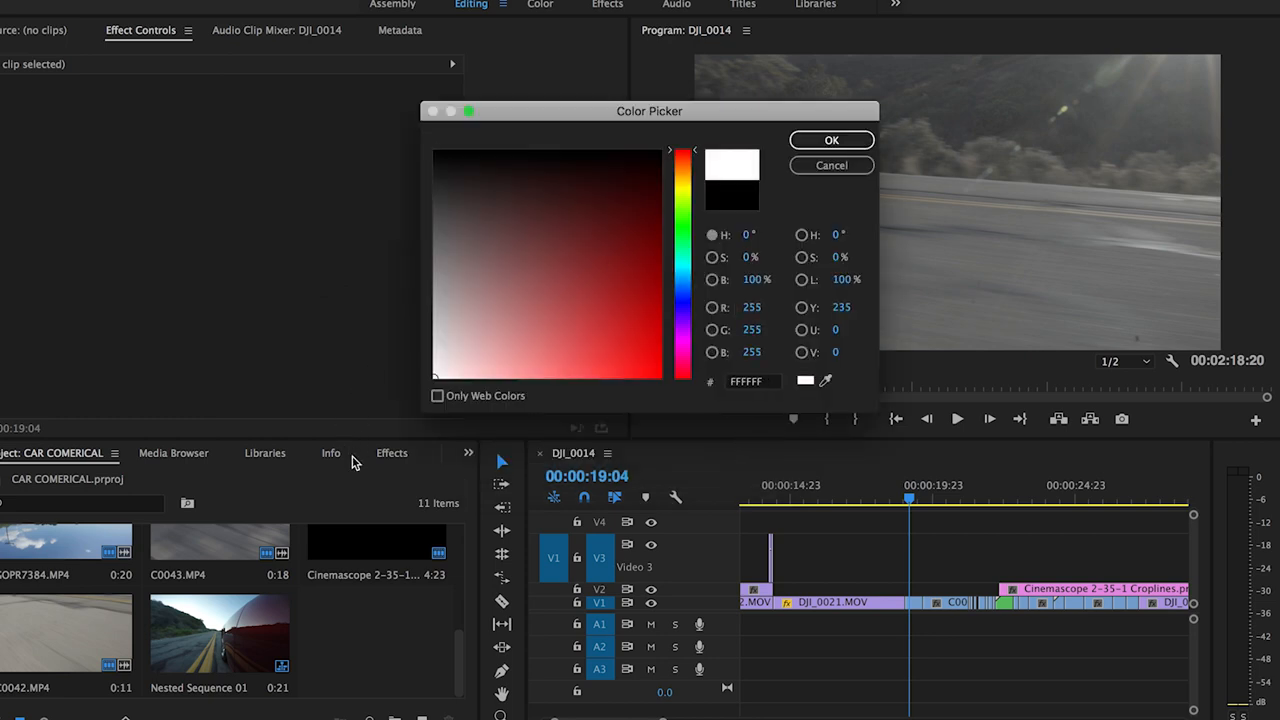
{"action": "left_click", "coordinate": [832, 140]}
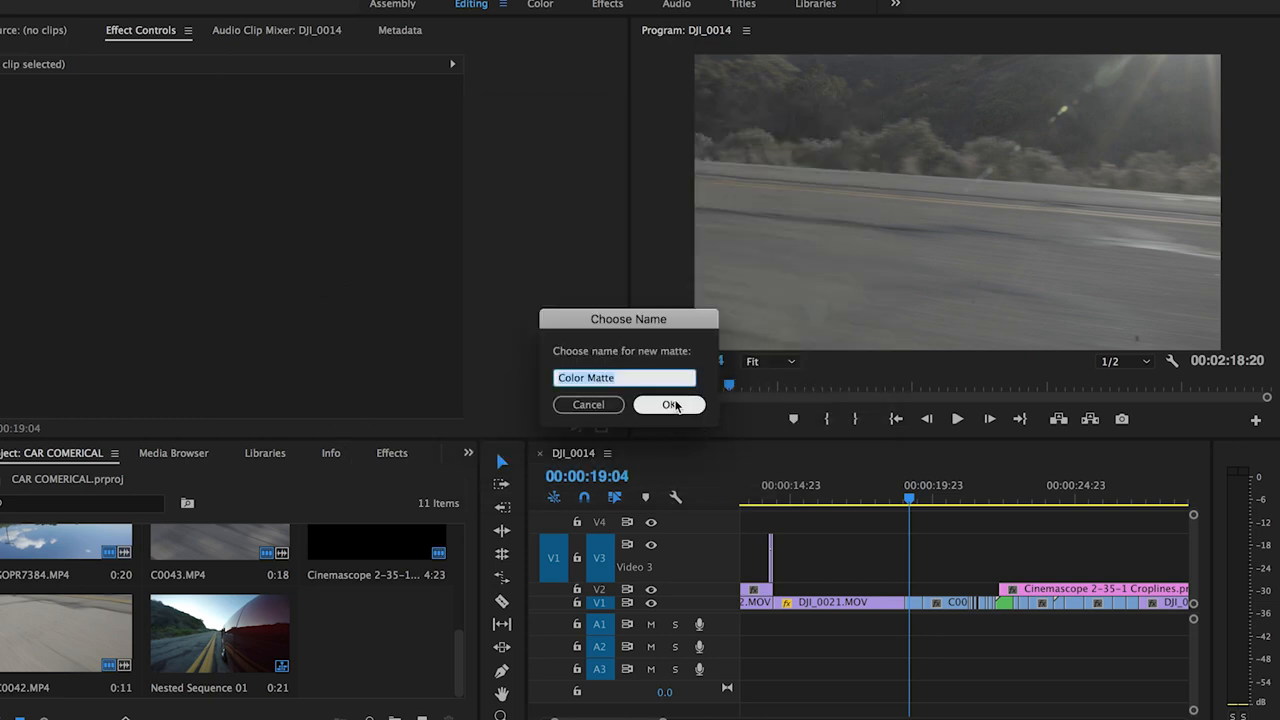
{"action": "left_click", "coordinate": [673, 405]}
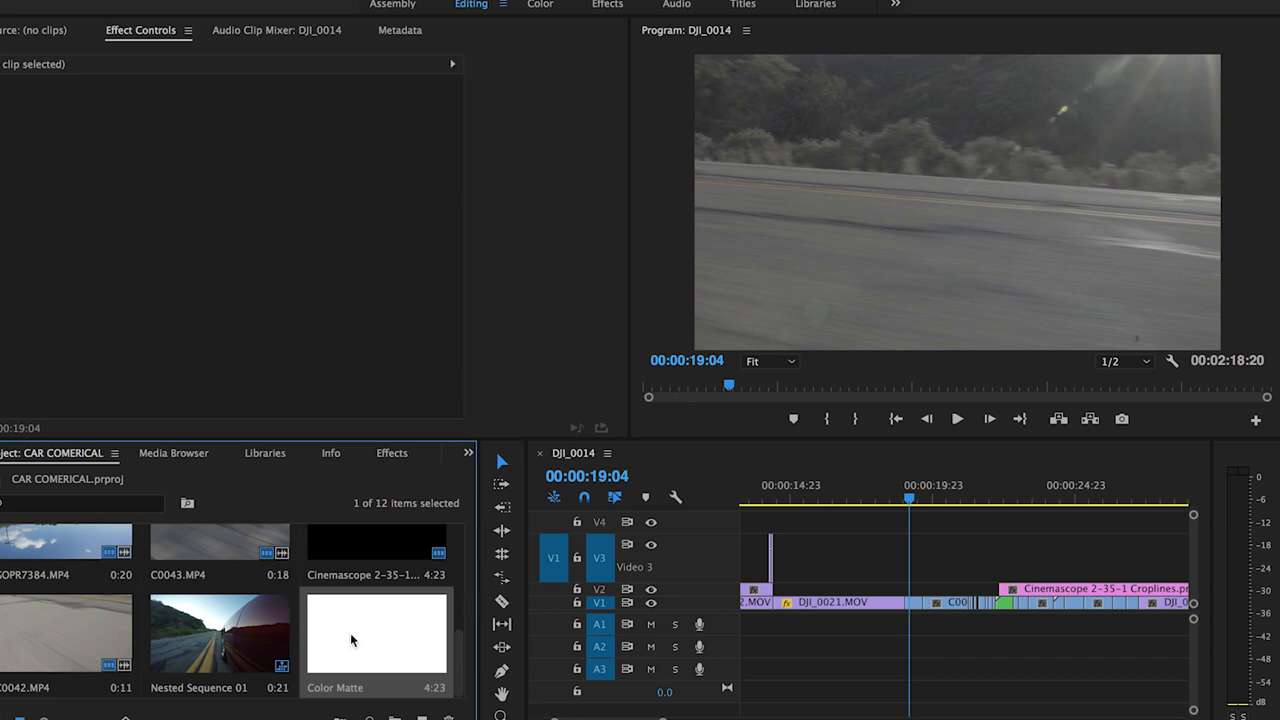
{"action": "left_click_drag", "start_coordinate": [351, 633], "coordinate": [880, 545]}
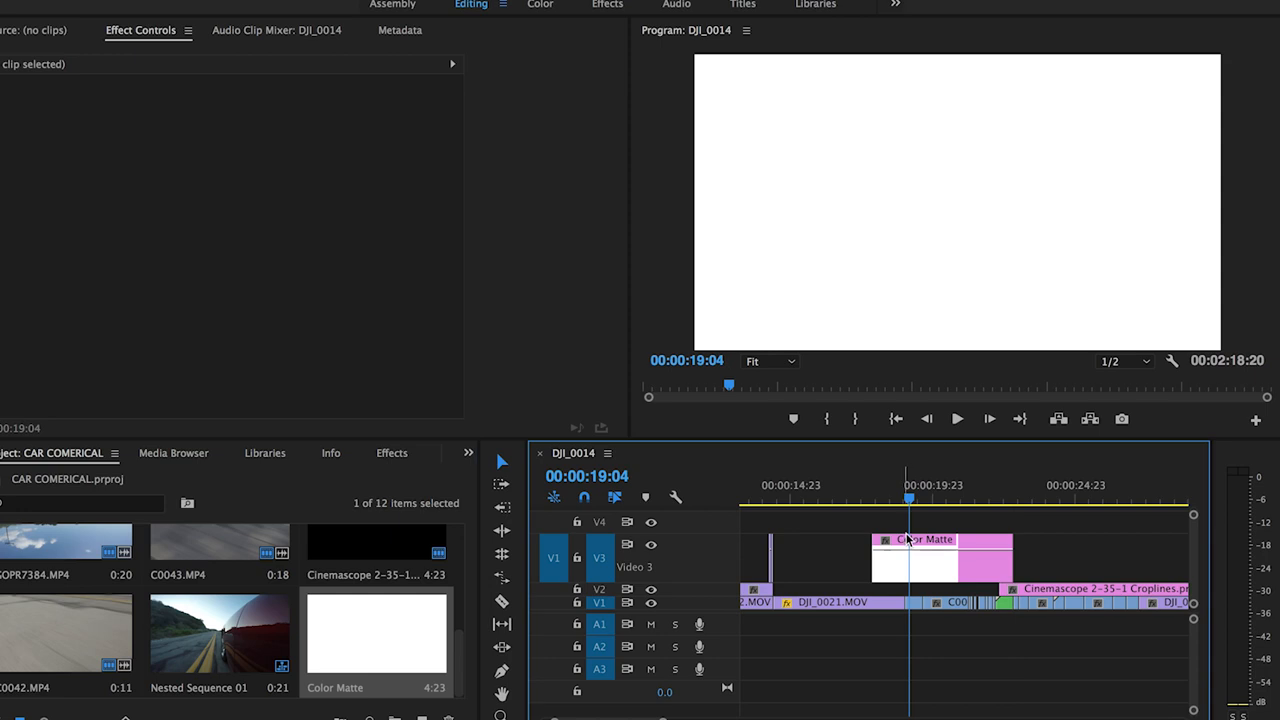
Razor the matte to a few frames at the transition and delete the excess pieces.
{"action": "key", "text": "equal"}
{"action": "key", "text": "equal"}
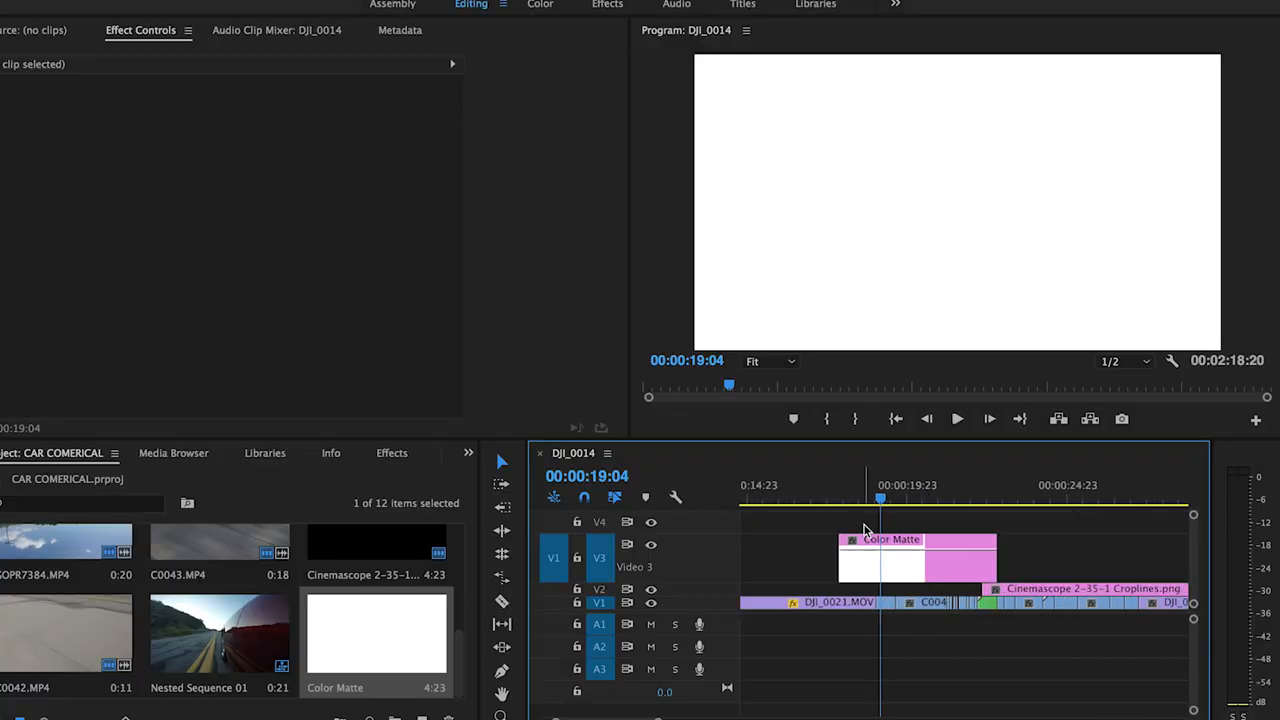
{"action": "key", "text": "equal"}
{"action": "key", "text": "equal"}
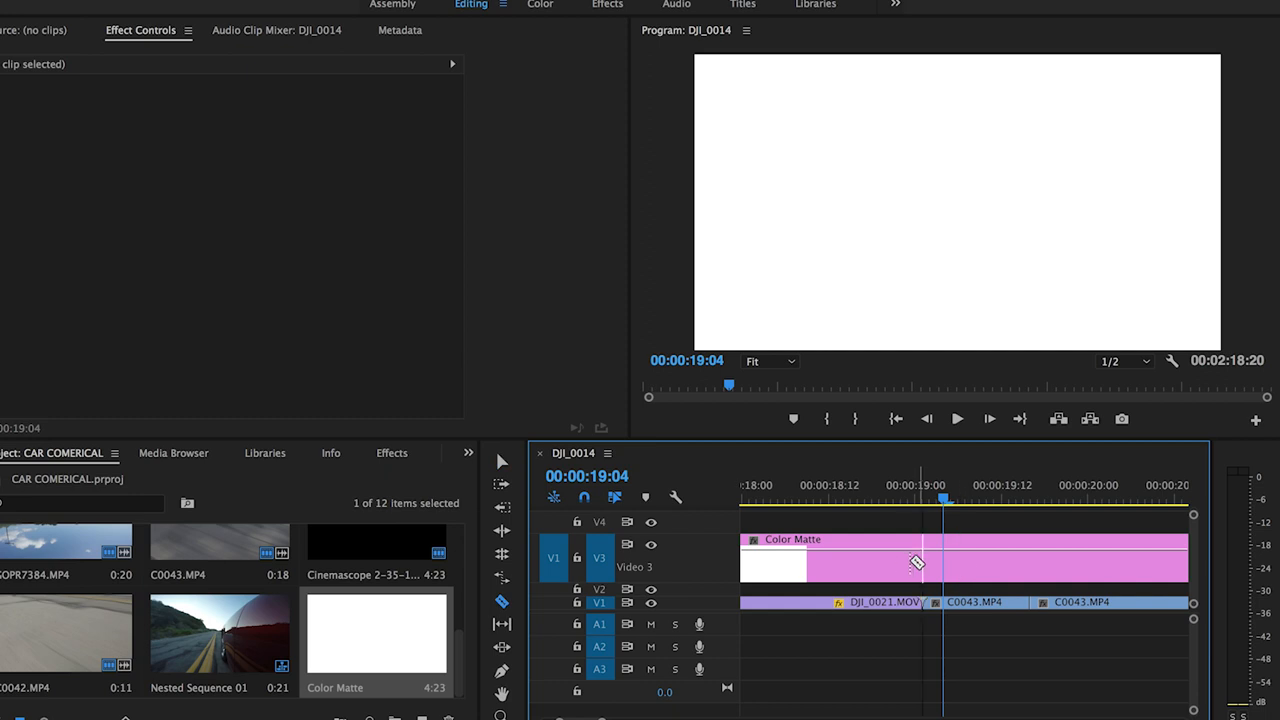
{"action": "left_click", "coordinate": [888, 566]}
{"action": "left_click", "coordinate": [975, 566]}
{"action": "key", "text": "v"}
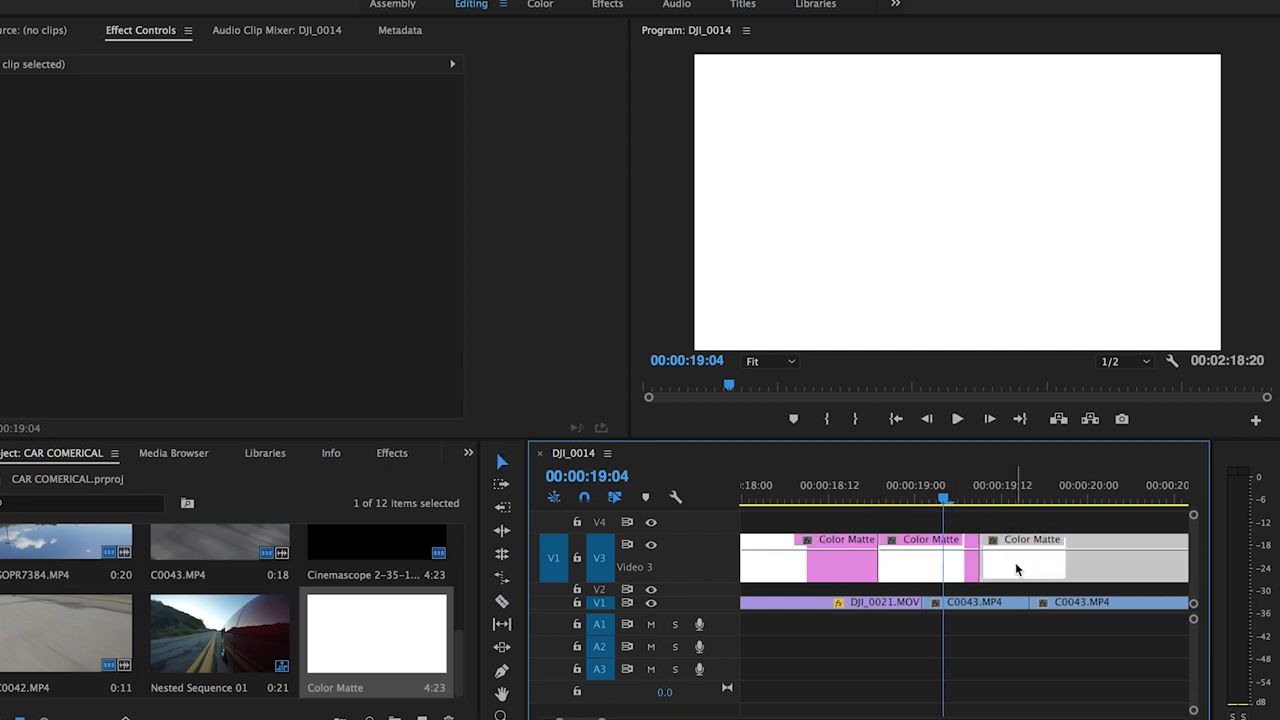
{"action": "left_click", "coordinate": [1050, 560]}
{"action": "key", "text": "Delete"}
{"action": "left_click", "coordinate": [826, 565]}
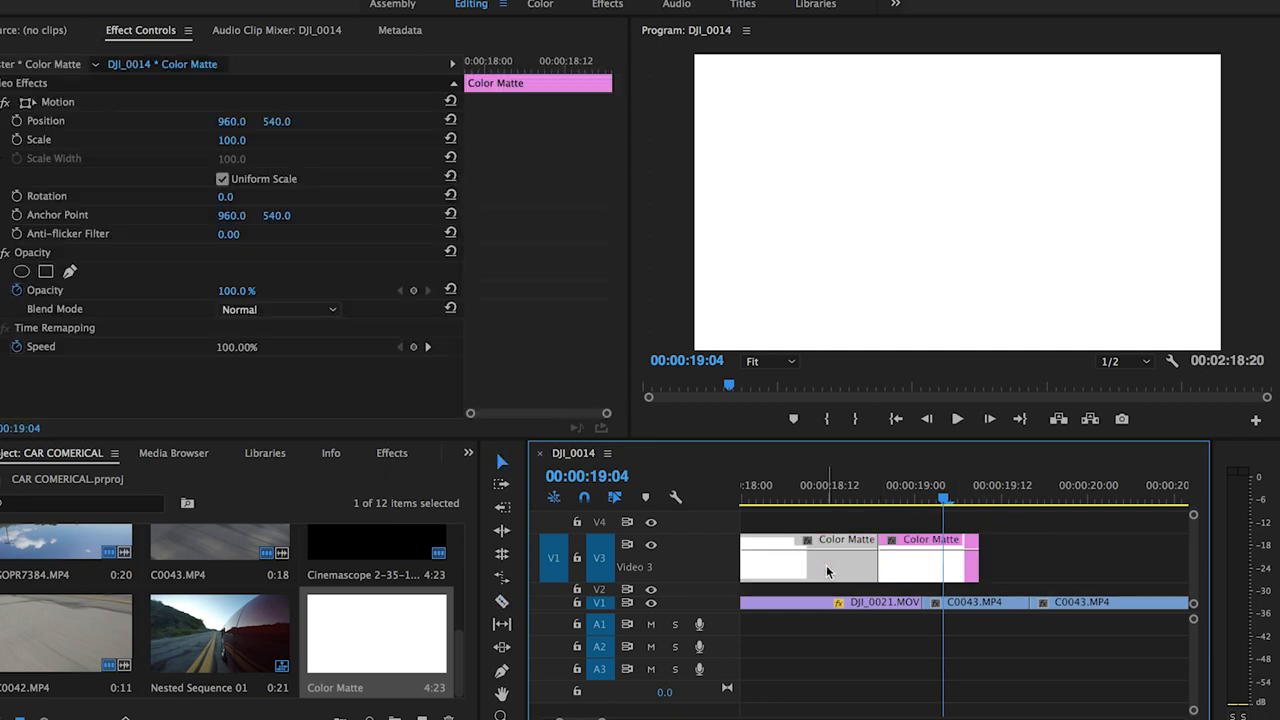
{"action": "key", "text": "Delete"}
Preview the white flash around 00:00:19:00 and select the matte clip for editing.
{"action": "left_click", "coordinate": [918, 488]}
{"action": "left_click_drag", "start_coordinate": [918, 488], "coordinate": [820, 488]}
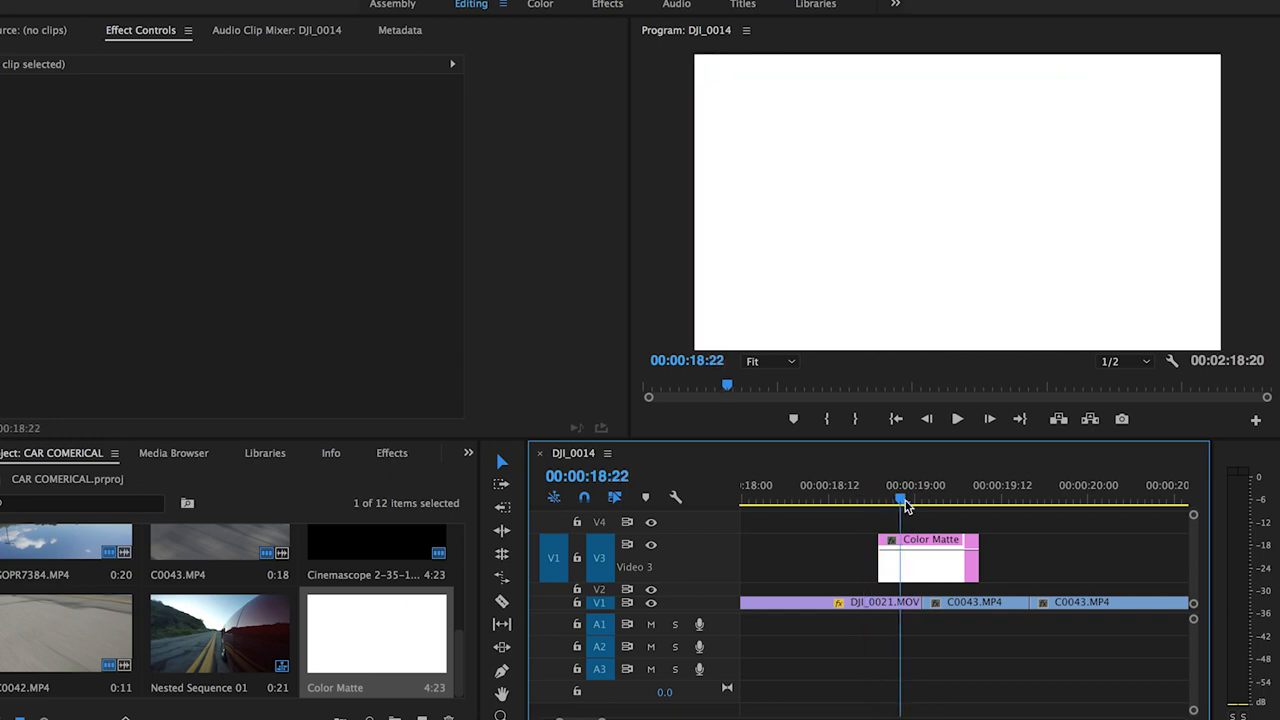
{"action": "key", "text": "space"}
{"action": "key", "text": "space"}
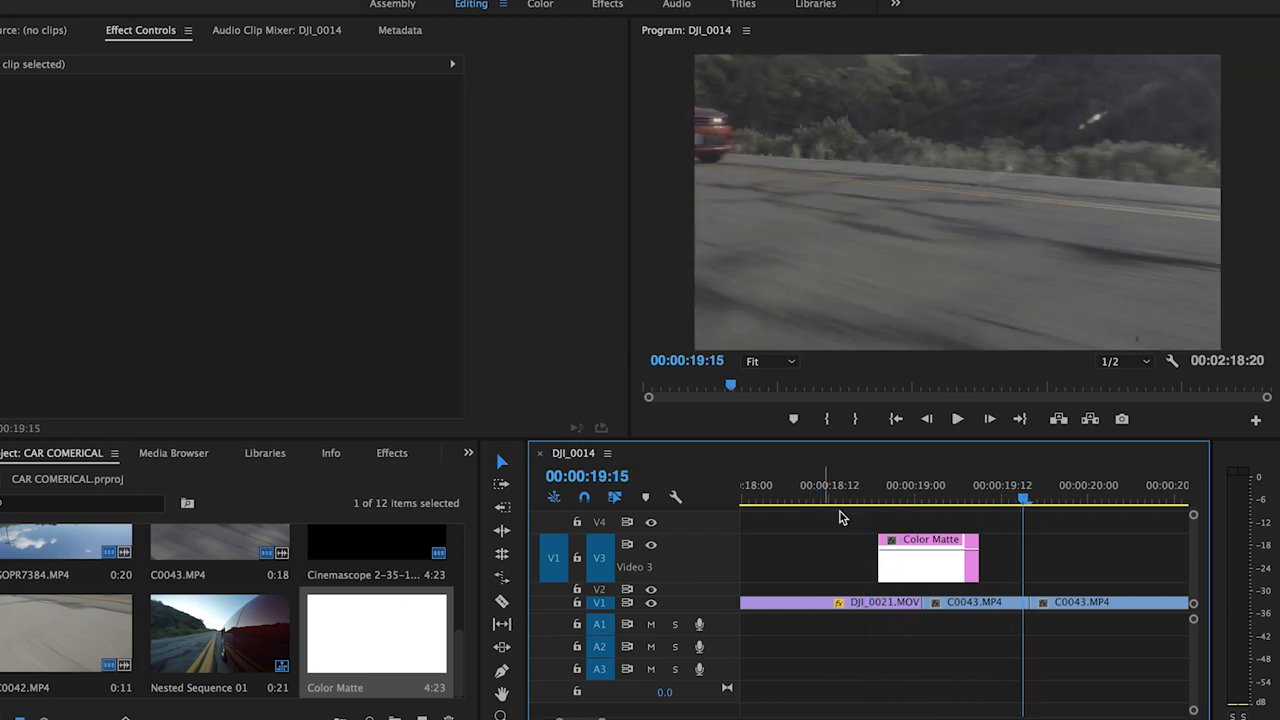
{"action": "left_click", "coordinate": [890, 501]}
{"action": "left_click", "coordinate": [899, 560]}
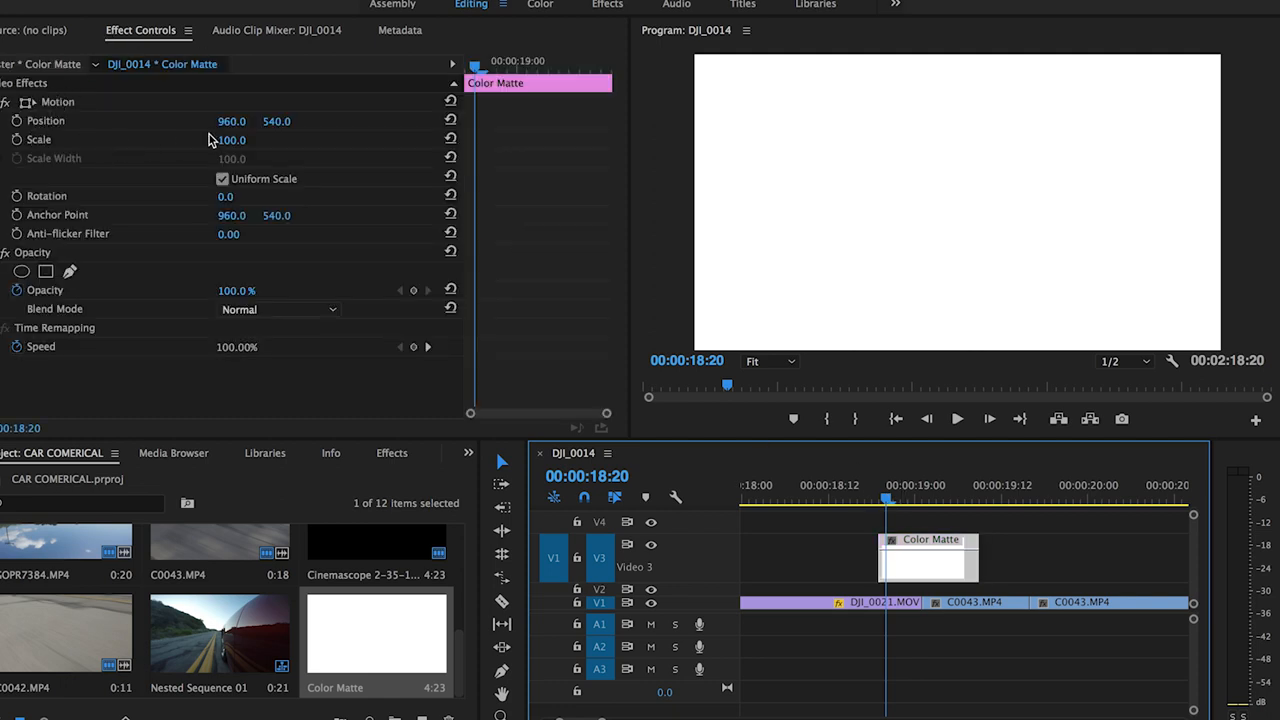
Untick Uniform Scale, make the matte a thin 36° bar and slide it to Position X -483.
{"action": "left_click", "coordinate": [227, 182]}
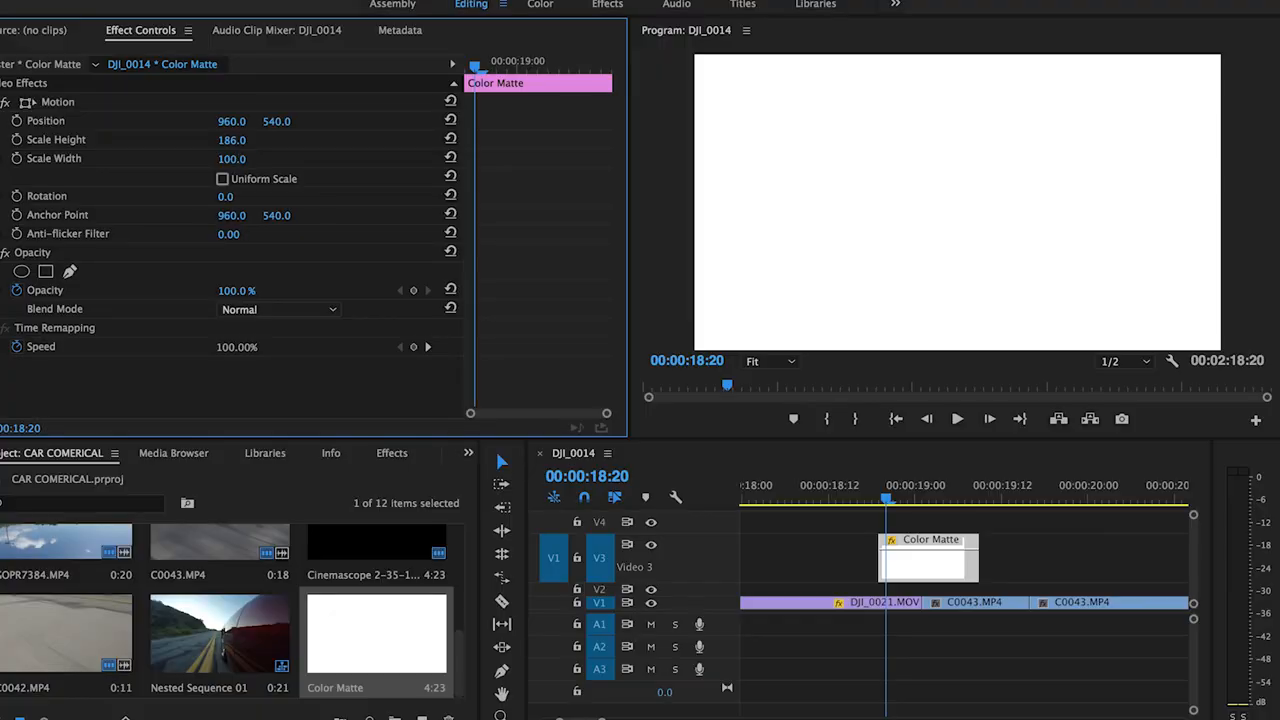
{"action": "left_click_drag", "start_coordinate": [232, 159], "coordinate": [200, 159]}
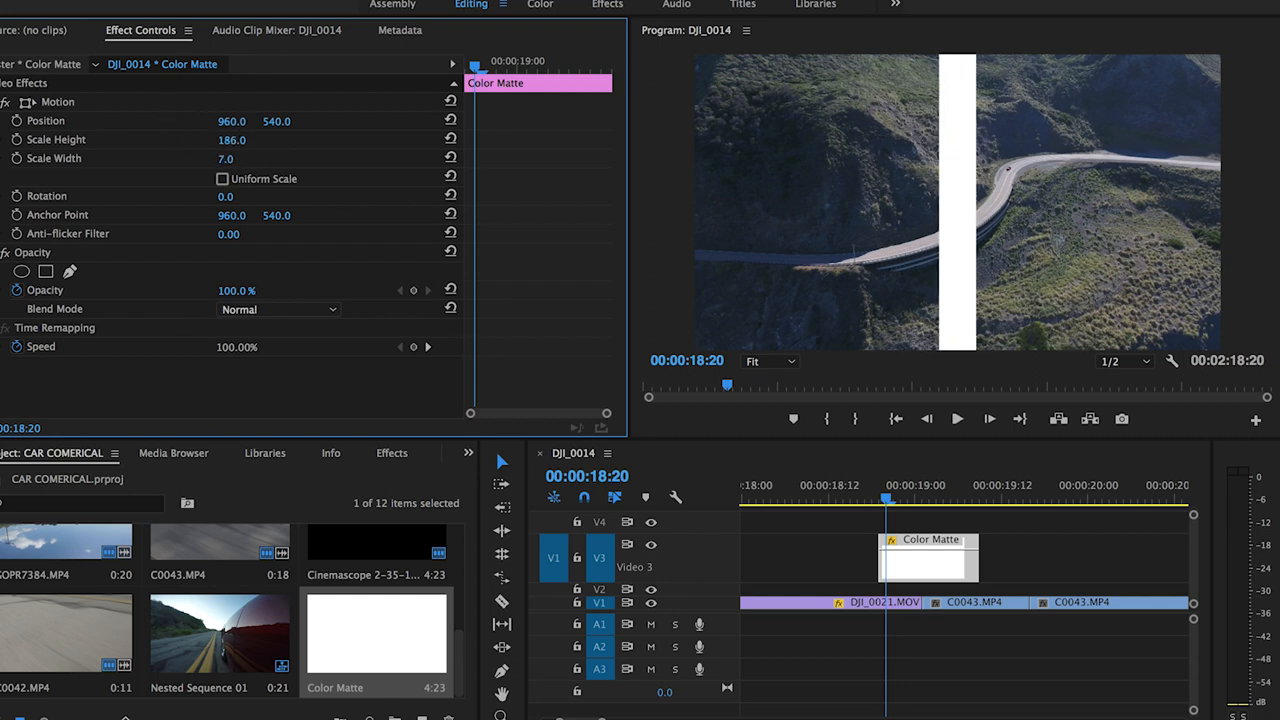
{"action": "left_click_drag", "start_coordinate": [232, 121], "coordinate": [250, 121]}
{"action": "left_click", "coordinate": [897, 503]}
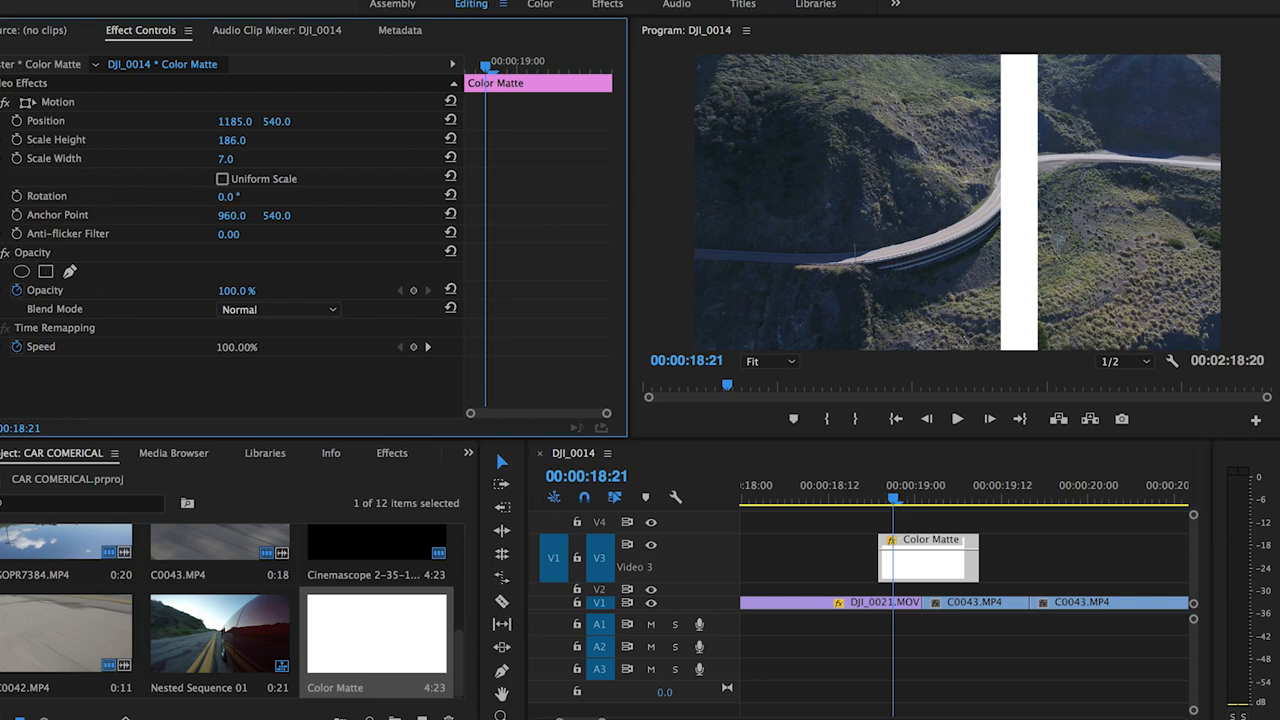
{"action": "left_click_drag", "start_coordinate": [226, 196], "coordinate": [250, 196]}
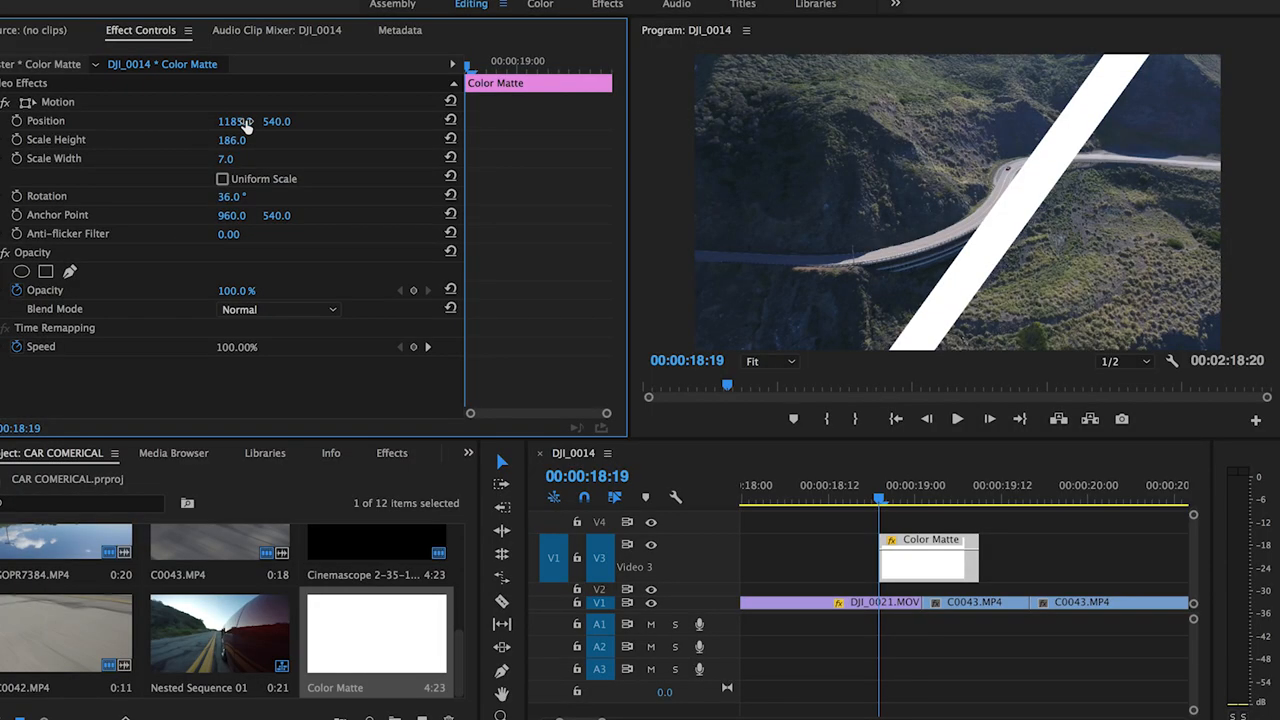
{"action": "left_click_drag", "start_coordinate": [234, 121], "coordinate": [140, 121]}
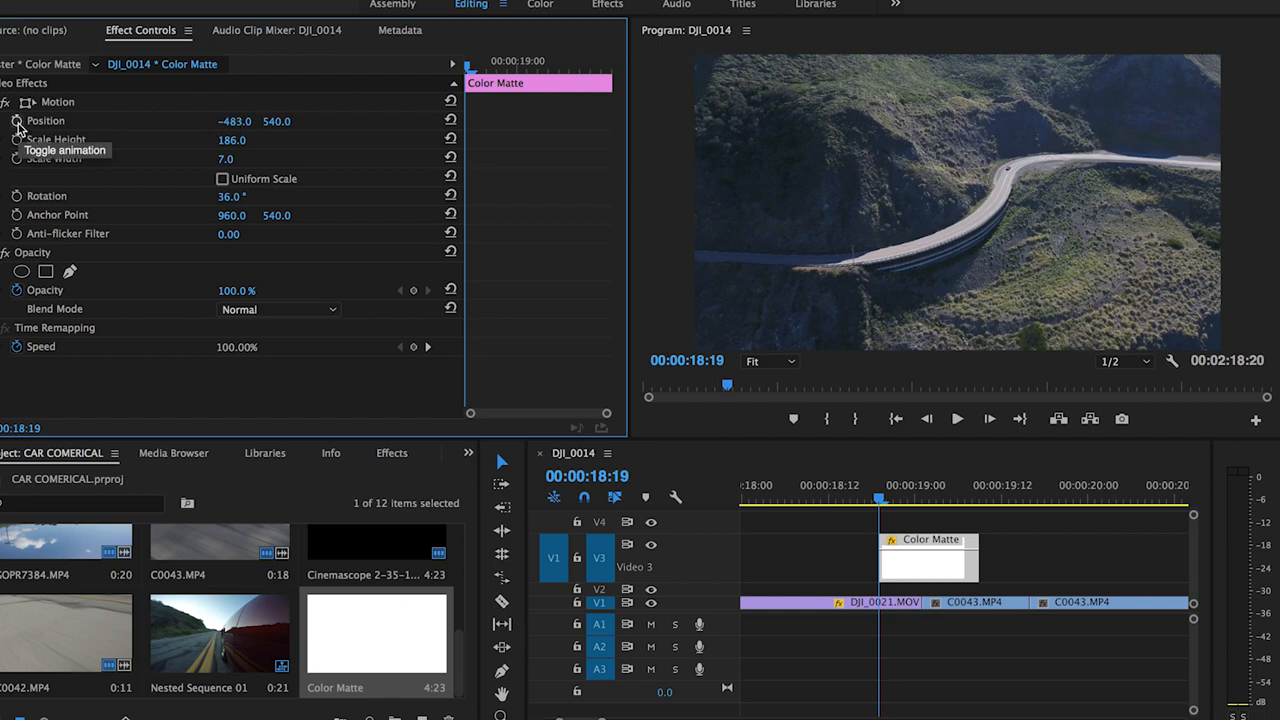
Keyframe Position so the bar sweeps from off-left to X 2405 over a few frames.
{"action": "left_click", "coordinate": [17, 121]}
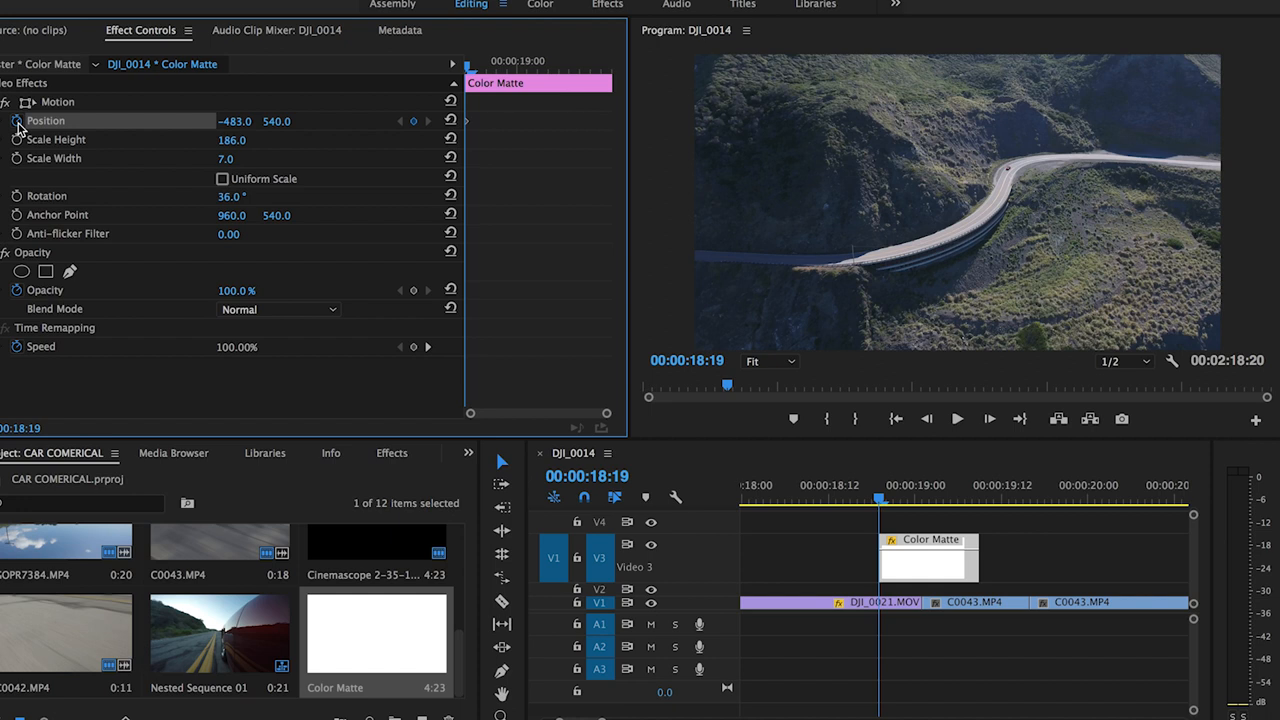
{"action": "key", "text": "space"}
{"action": "key", "text": "space"}
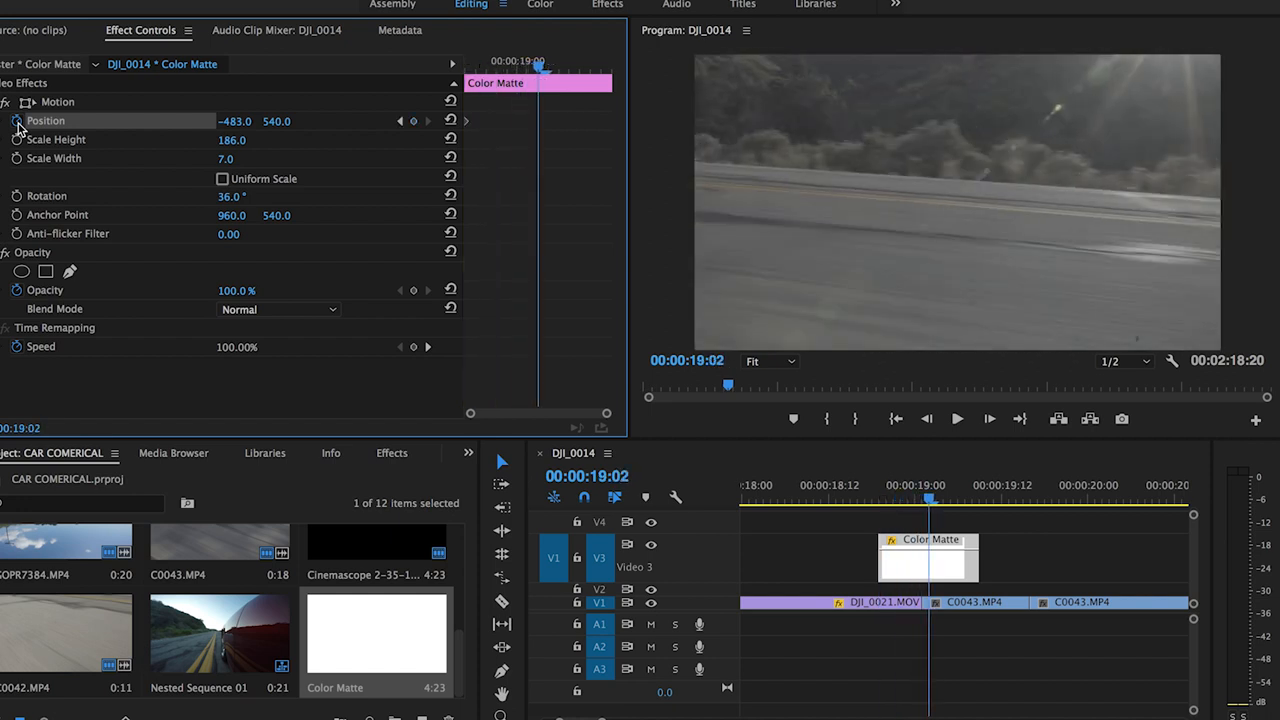
{"action": "key", "text": "Right"}
{"action": "key", "text": "Right"}
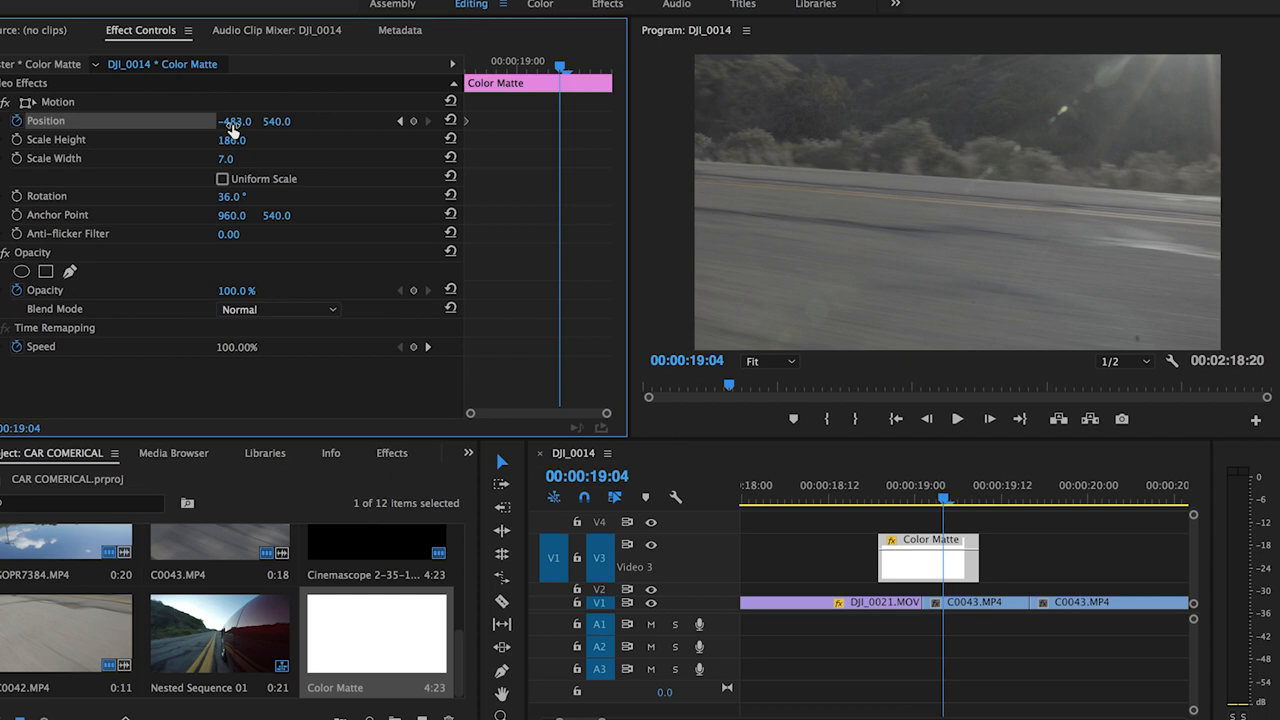
{"action": "left_click_drag", "start_coordinate": [235, 121], "coordinate": [330, 121]}
Preview the swipe from 00:00:18:21 and nudge the matte clip slightly later.
{"action": "left_click_drag", "start_coordinate": [928, 513], "coordinate": [880, 505]}
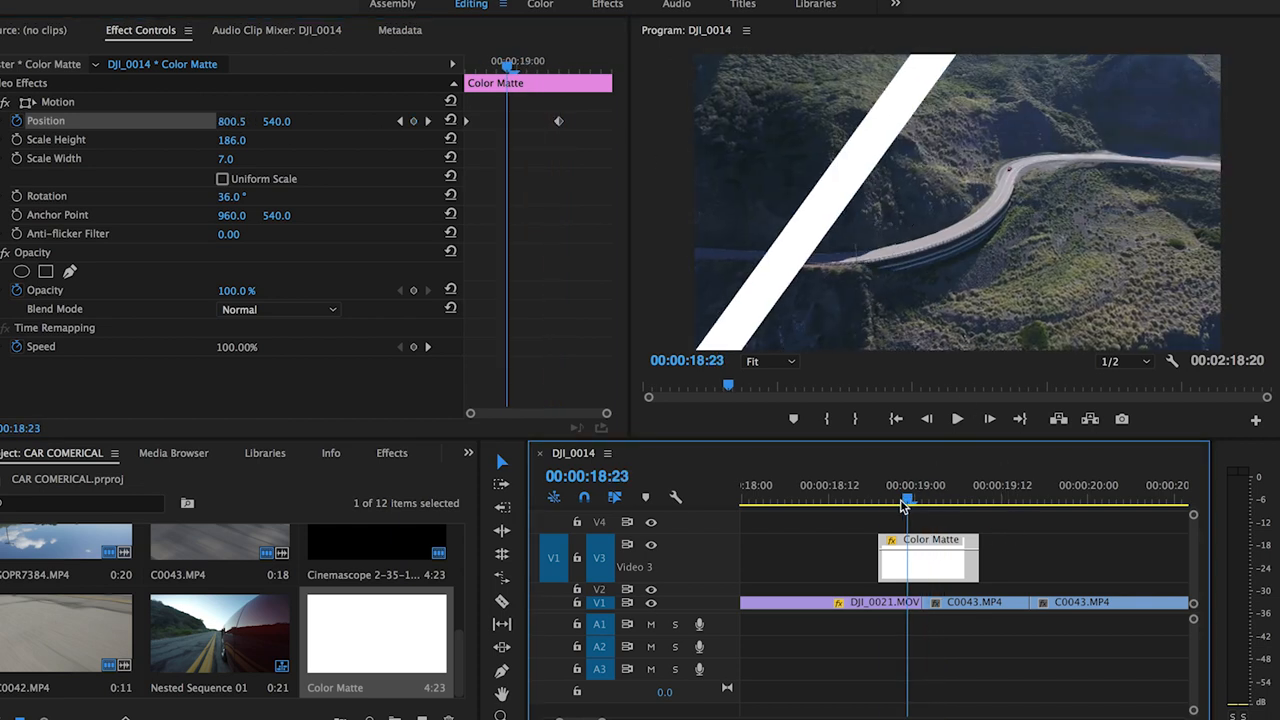
{"action": "key", "text": "space"}
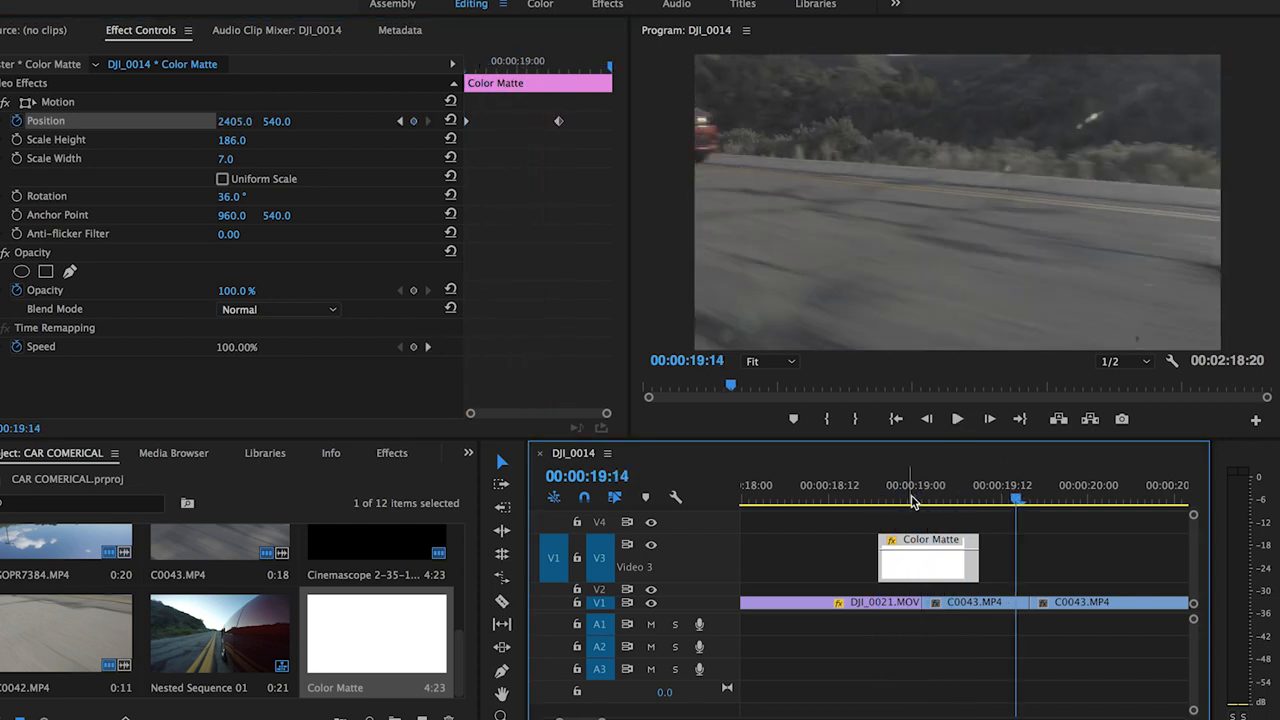
{"action": "left_click", "coordinate": [897, 497]}
{"action": "key", "text": "space"}
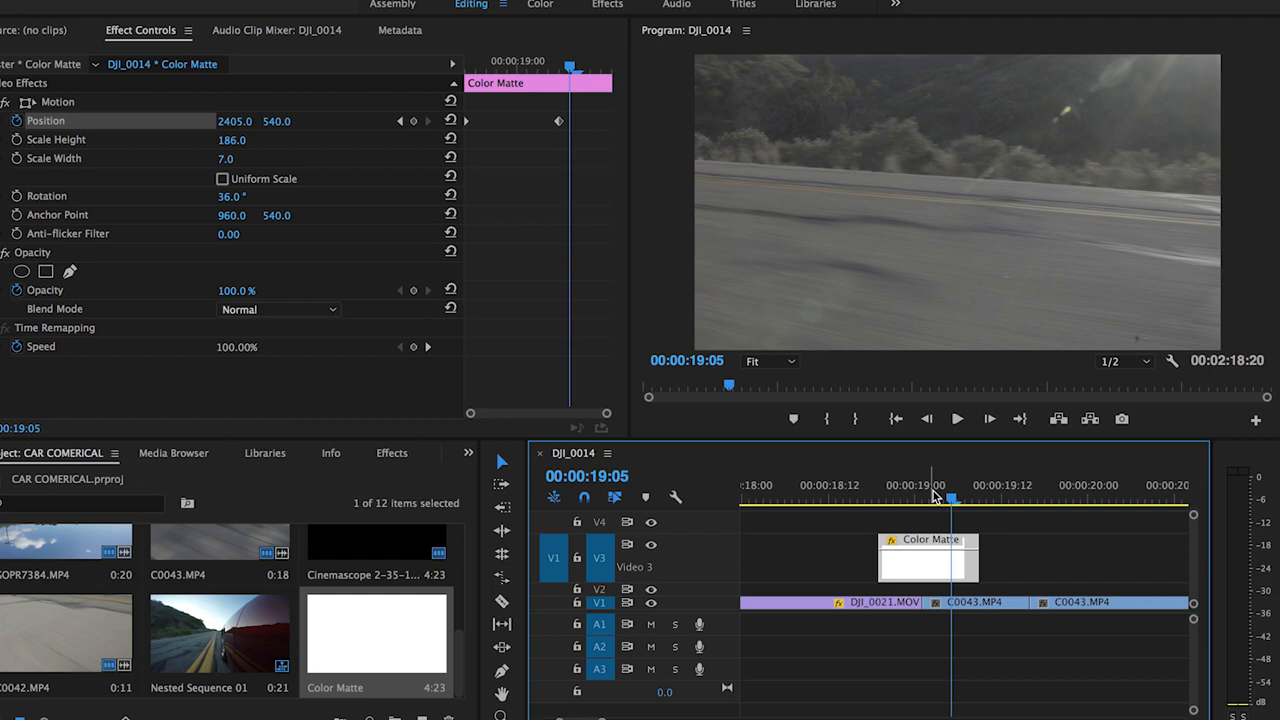
{"action": "left_click_drag", "start_coordinate": [905, 572], "coordinate": [921, 572]}
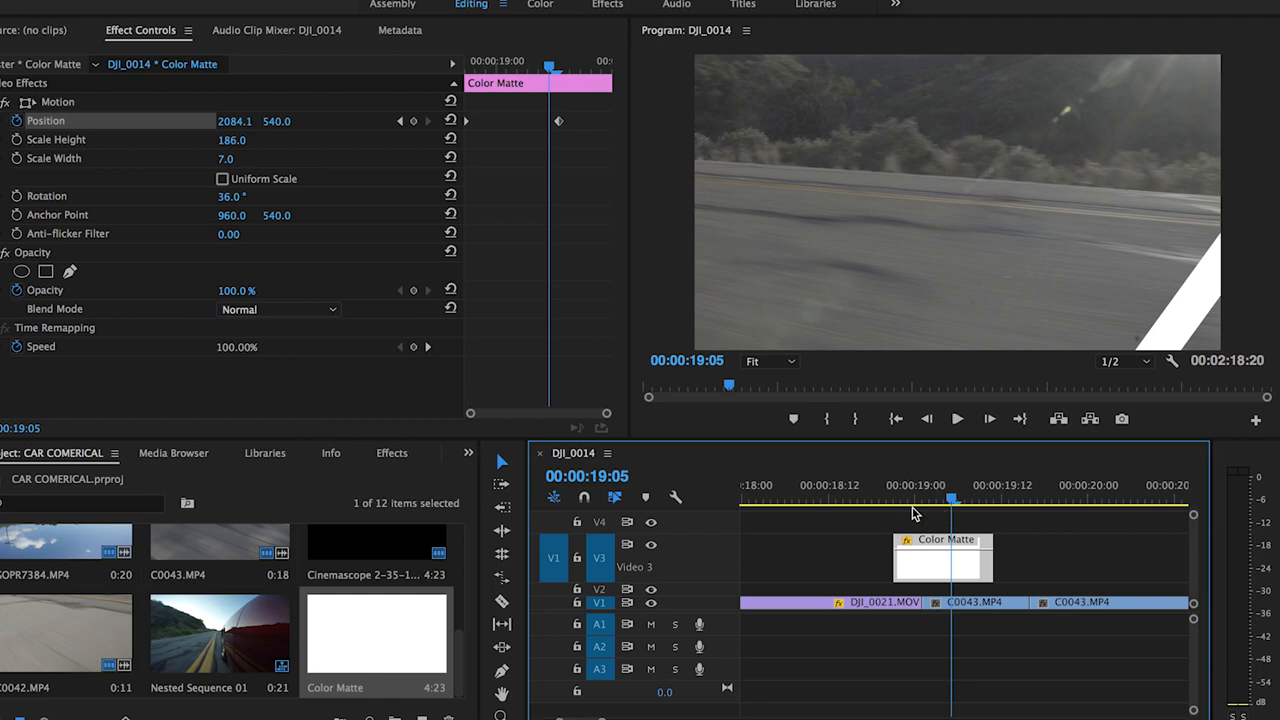
{"action": "mouse_move", "coordinate": [912, 490]}
{"action": "left_mouse_down"}
{"action": "mouse_move", "coordinate": [893, 490]}
{"action": "mouse_move", "coordinate": [912, 490]}
{"action": "left_mouse_up"}
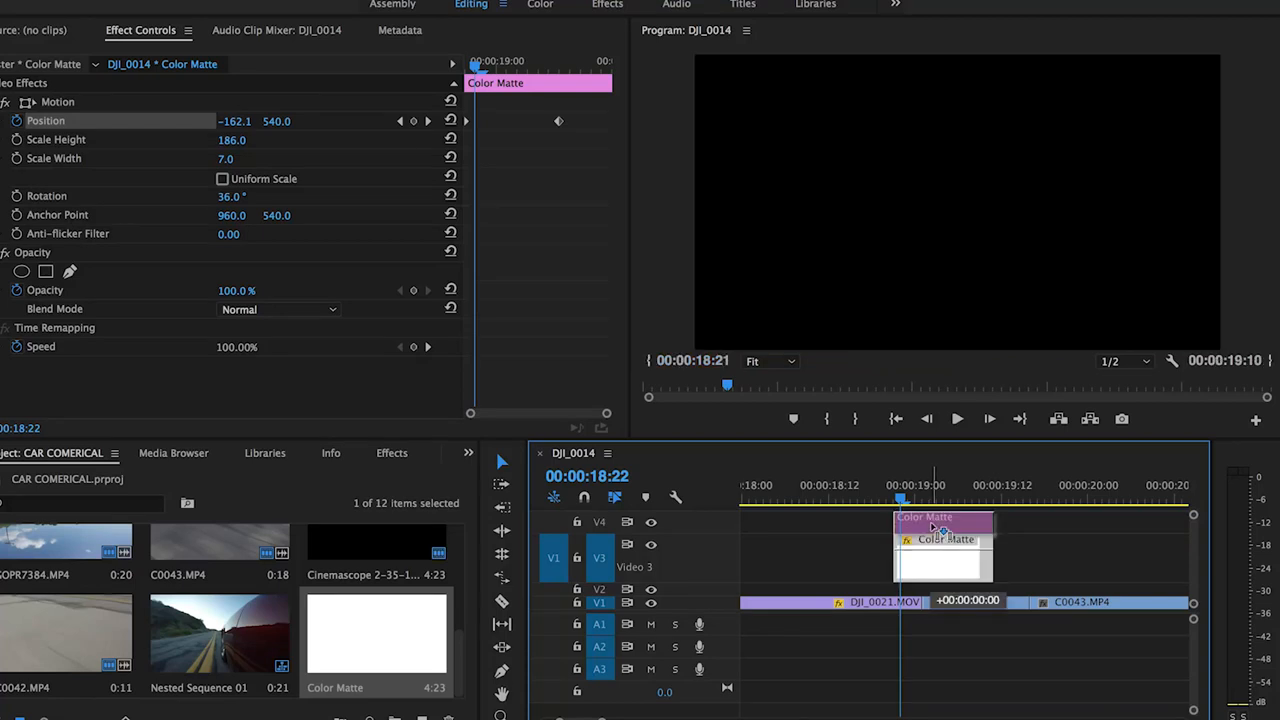
Offset the V4 matte copy a few frames earlier and preview the double-bar swipe.
{"action": "key", "text": "equal"}
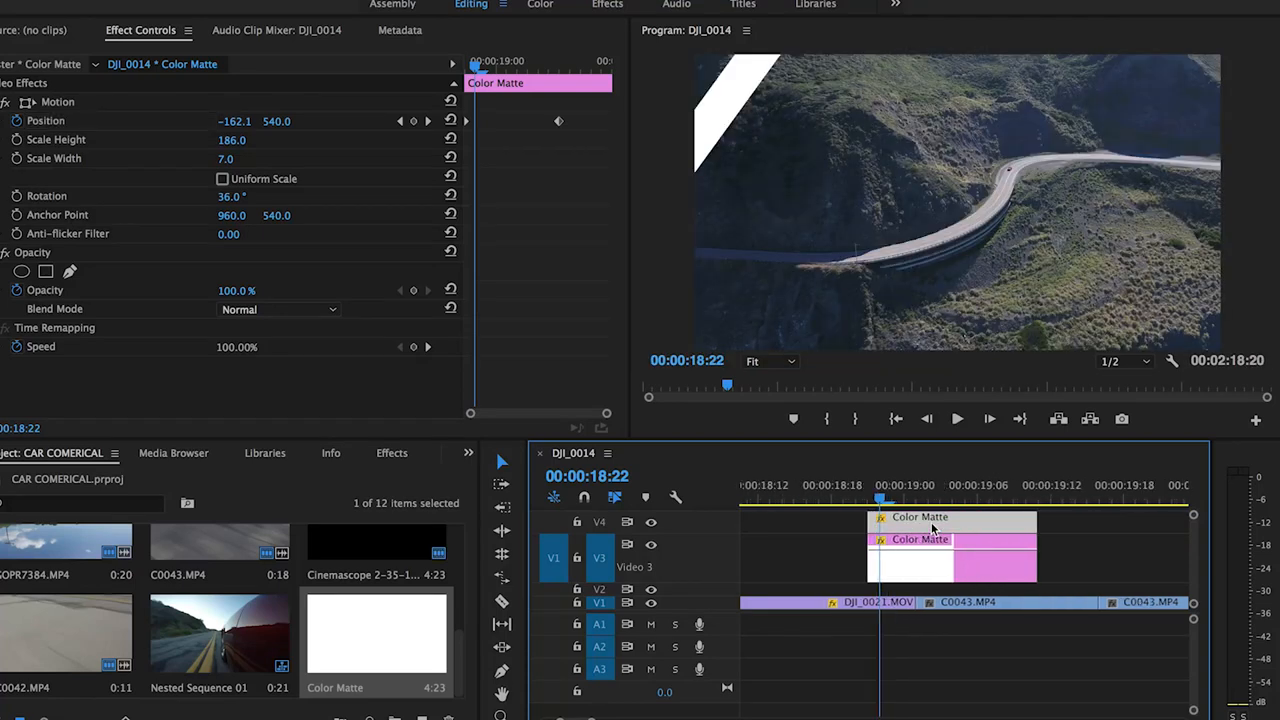
{"action": "left_click_drag", "start_coordinate": [921, 524], "coordinate": [884, 517]}
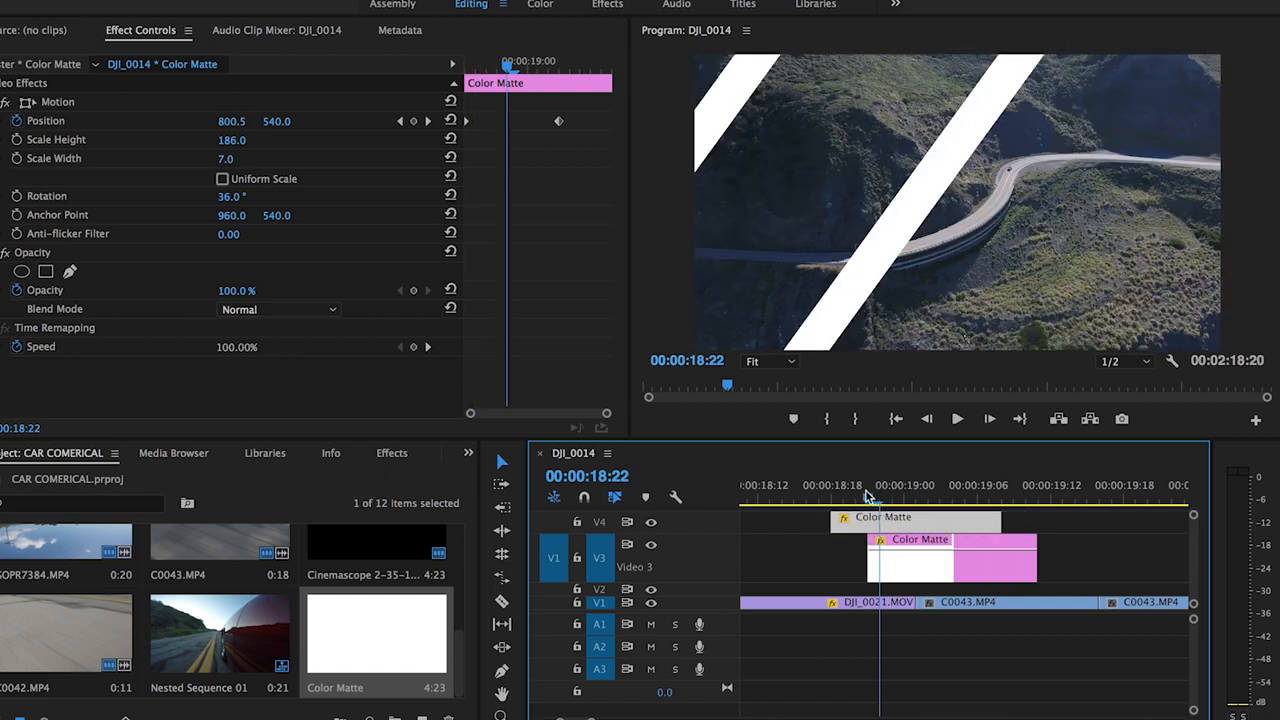
{"action": "left_click_drag", "start_coordinate": [868, 497], "coordinate": [797, 515]}
{"action": "key", "text": "space"}
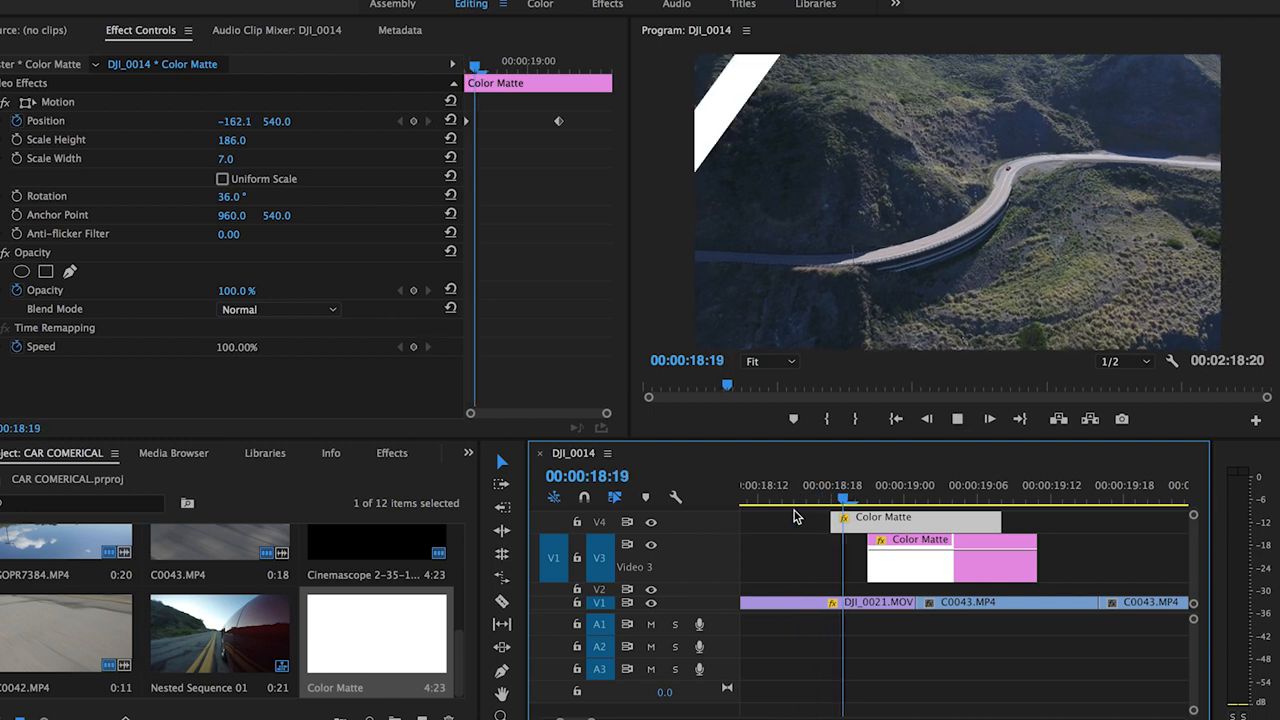